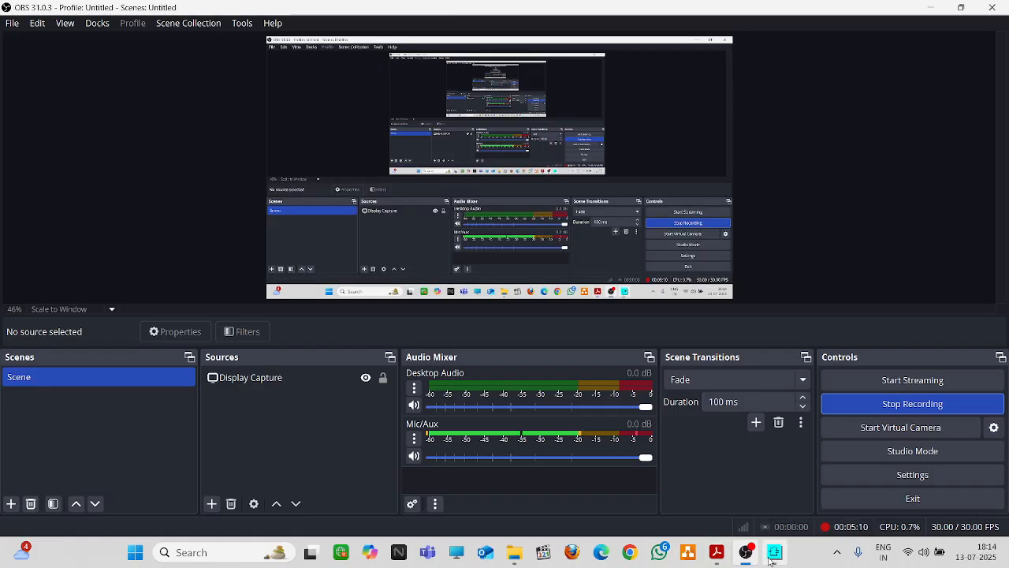
# Switch from OBS to the PSIM window showing the untitled1 schematic
pyautogui.click(775, 552)
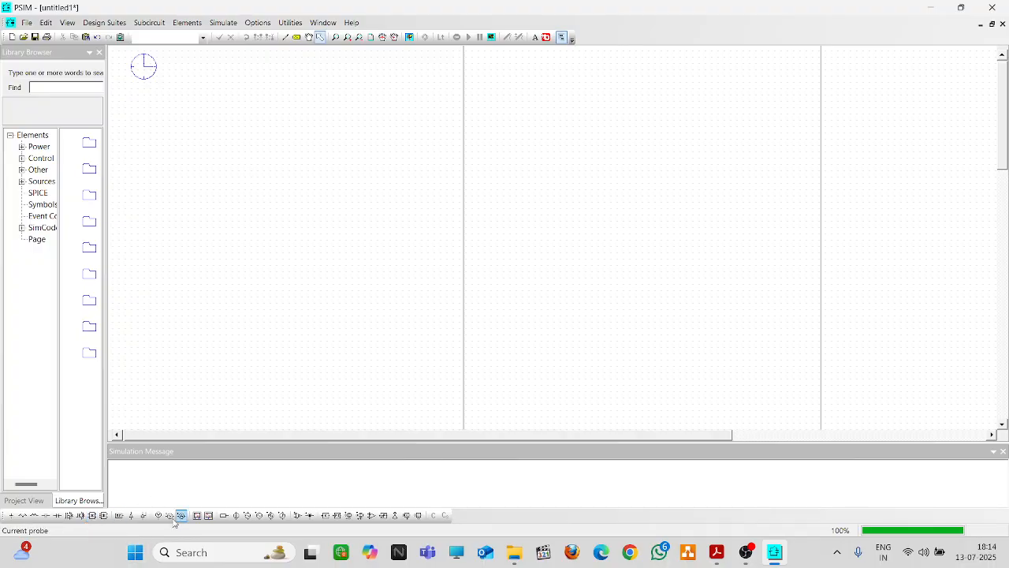
# Place the DC voltage source and the upper row of three MOSFETs
pyautogui.click(235, 515)
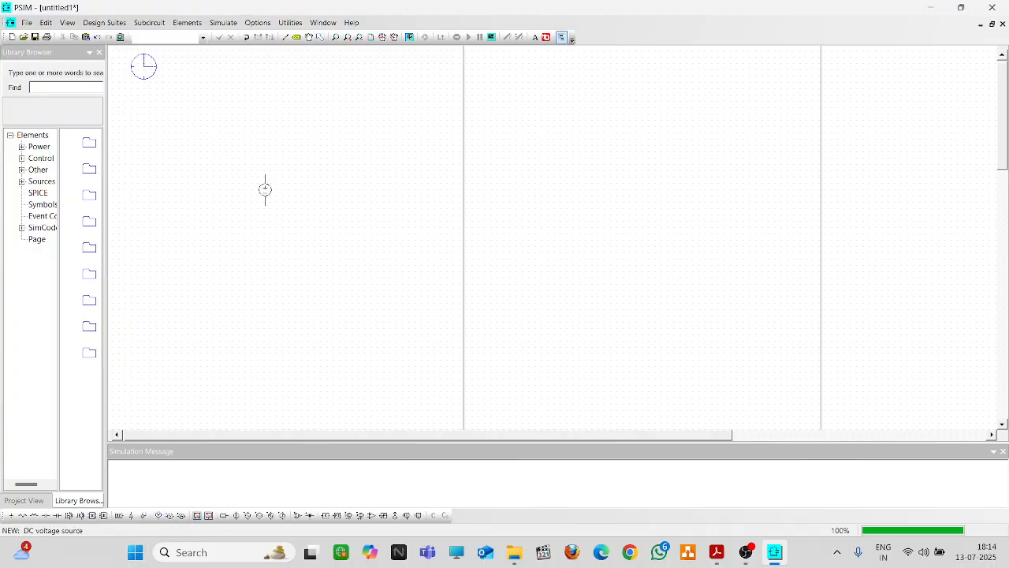
pyautogui.click(220, 168)
pyautogui.click(79, 515)
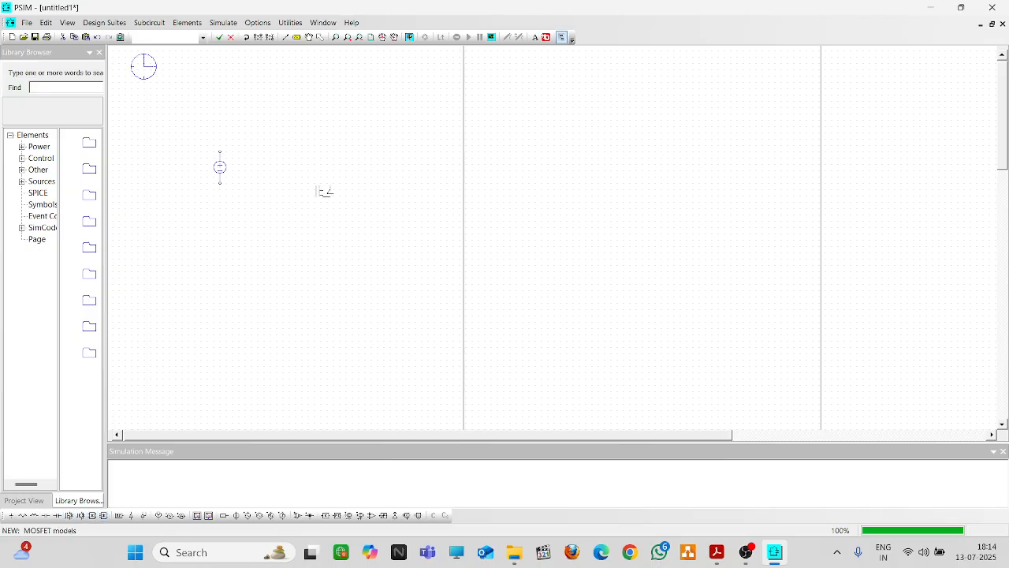
pyautogui.click(344, 128)
pyautogui.click(503, 128)
pyautogui.click(636, 129)
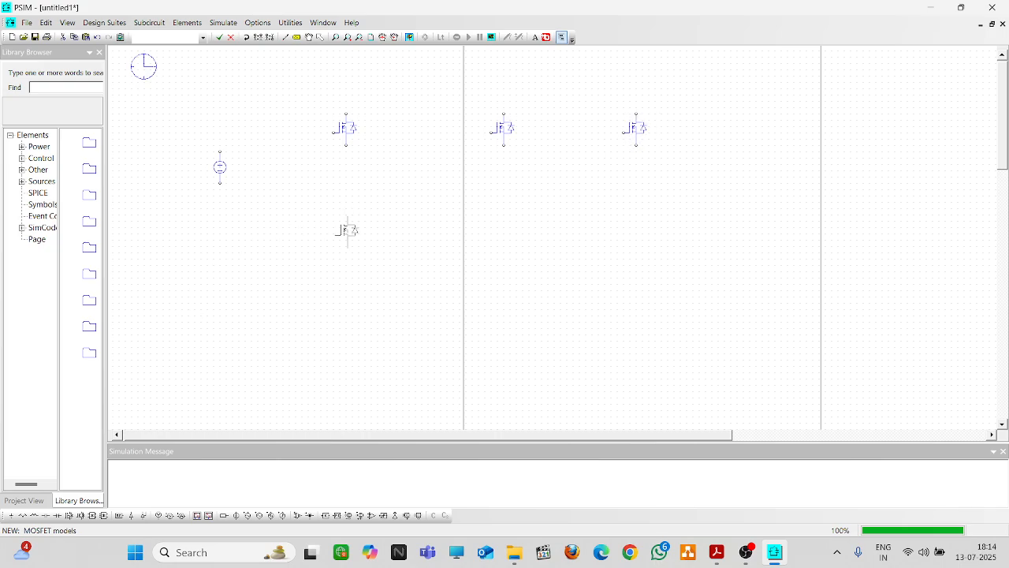
# Place the lower row of three MOSFETs beneath the upper ones
pyautogui.click(347, 231)
pyautogui.click(504, 230)
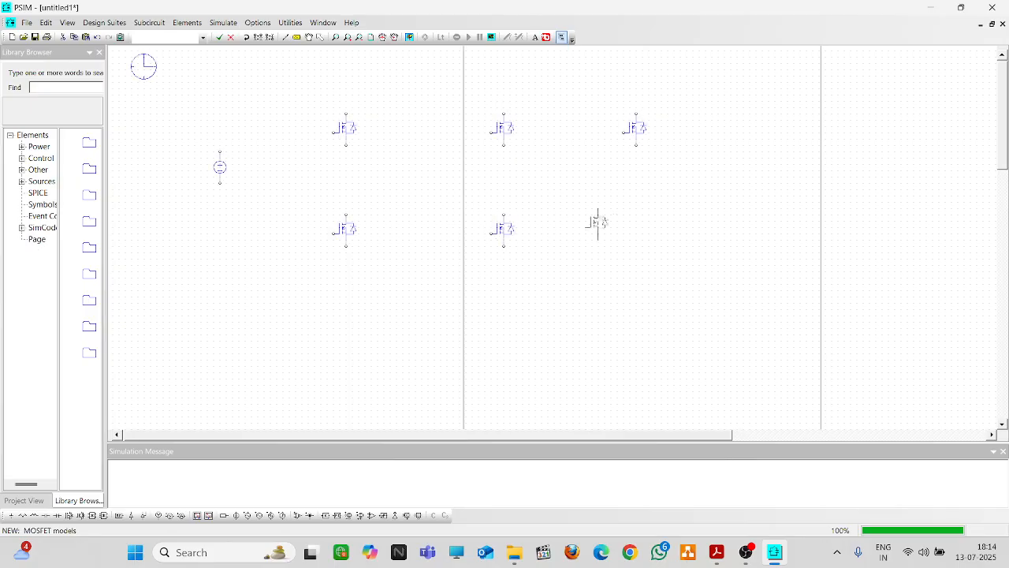
pyautogui.click(637, 230)
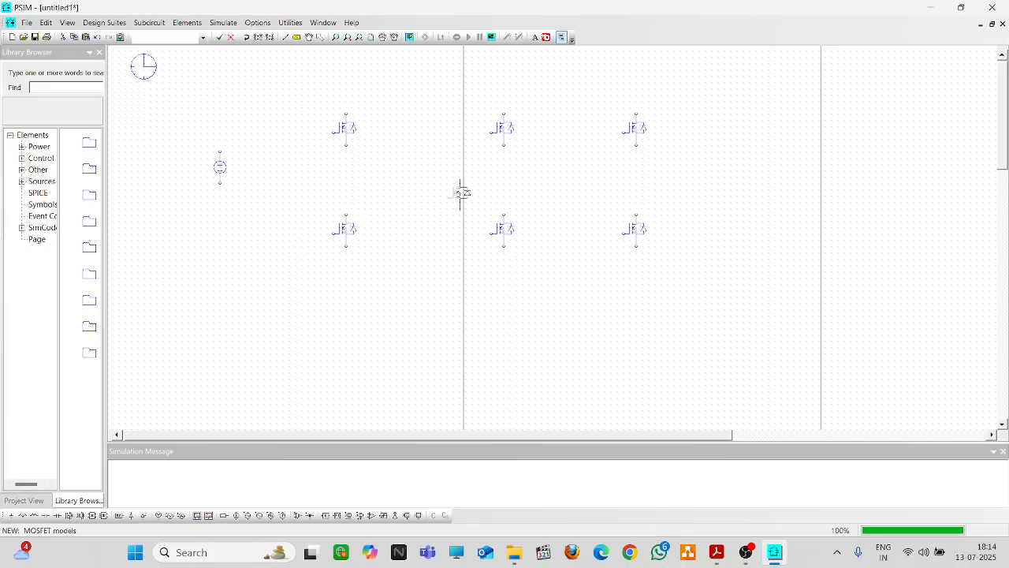
# Draw a first wire from the DC source, then delete the stray wire stubs around it
pyautogui.click(285, 38)
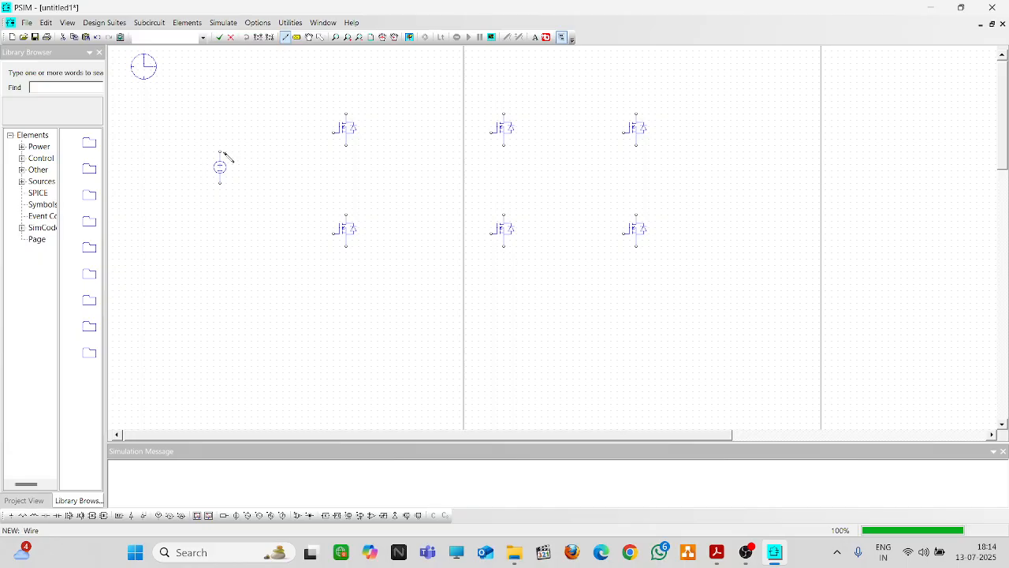
pyautogui.moveTo(225, 152); pyautogui.dragTo(345, 113)
pyautogui.click(321, 40)
pyautogui.moveTo(212, 129); pyautogui.dragTo(255, 151)
pyautogui.press('Delete')
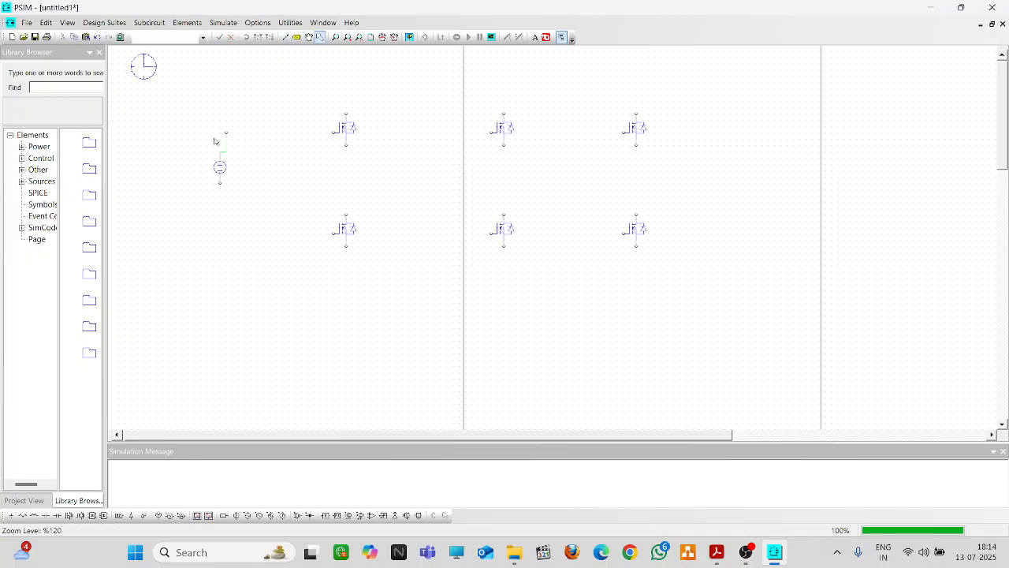
pyautogui.click(226, 153)
pyautogui.press('Delete')
pyautogui.click(226, 158)
pyautogui.click(215, 160)
pyautogui.click(250, 144)
pyautogui.click(222, 152)
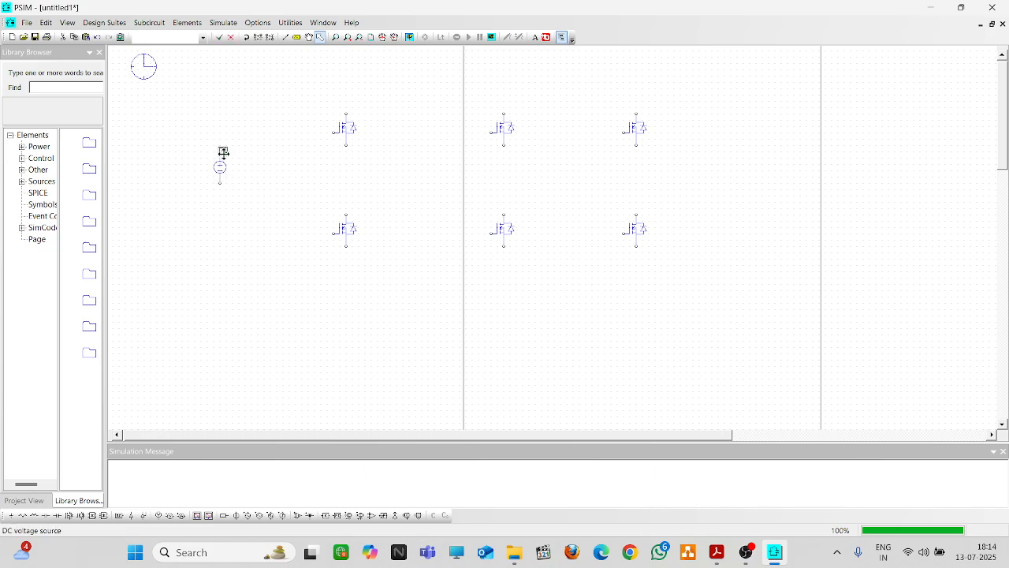
# Run the top rail from the source's upper terminal to the three upper MOSFETs
pyautogui.click(285, 37)
pyautogui.moveTo(220, 153)
pyautogui.mouseDown()
pyautogui.moveTo(226, 107)
pyautogui.moveTo(644, 97)
pyautogui.moveTo(637, 113)
pyautogui.mouseUp()
pyautogui.hotkey('ctrl', 'z')
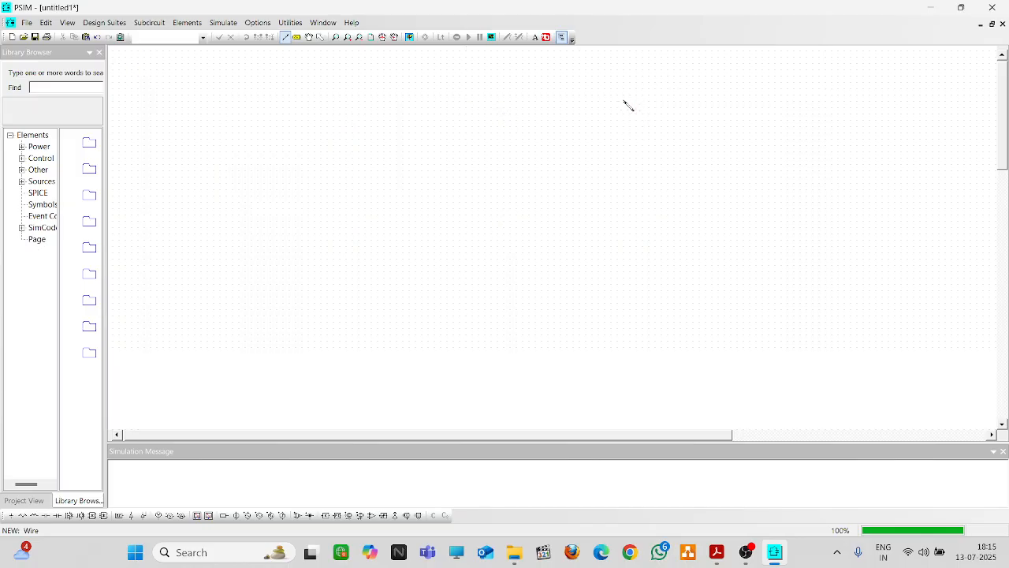
pyautogui.moveTo(636, 95); pyautogui.dragTo(637, 113)
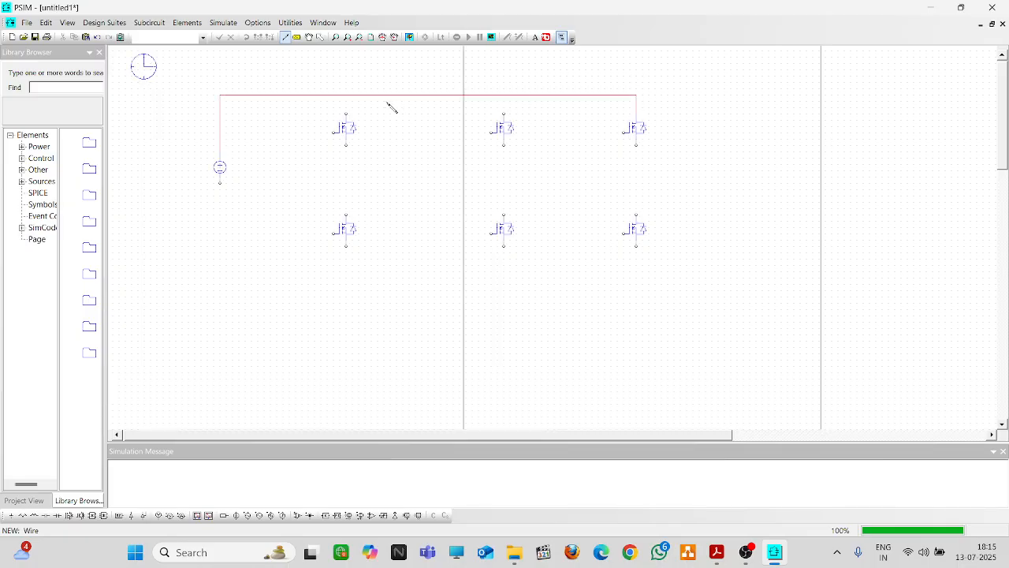
pyautogui.moveTo(347, 112); pyautogui.dragTo(346, 96)
pyautogui.moveTo(500, 113); pyautogui.dragTo(504, 94)
pyautogui.hotkey('ctrl', 'z')
# Draw the bottom rail and join each leg's upper and lower MOSFETs
pyautogui.moveTo(222, 183); pyautogui.dragTo(640, 300)
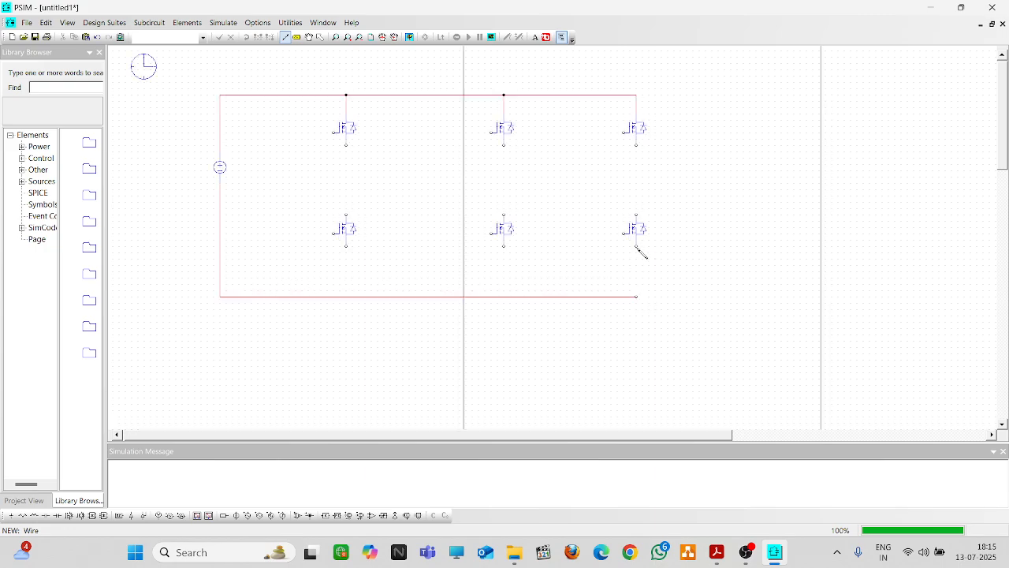
pyautogui.moveTo(637, 250); pyautogui.dragTo(638, 292)
pyautogui.moveTo(637, 215); pyautogui.dragTo(640, 136)
pyautogui.moveTo(504, 145); pyautogui.dragTo(504, 297)
pyautogui.moveTo(346, 247); pyautogui.dragTo(346, 290)
pyautogui.moveTo(347, 145); pyautogui.dragTo(347, 215)
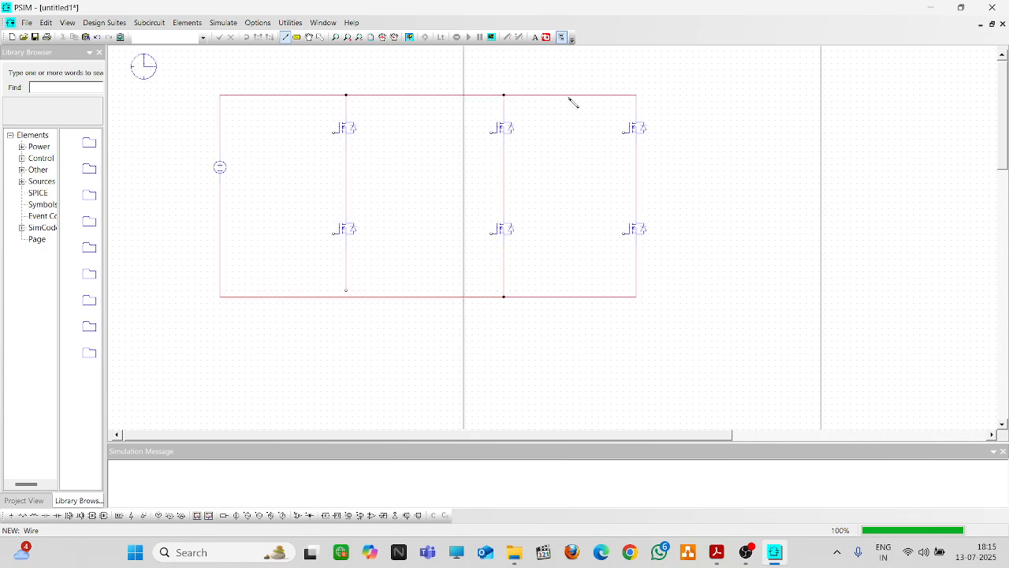
# Place three resistors stacked vertically just right of the MOSFET bridge
pyautogui.click(23, 517)
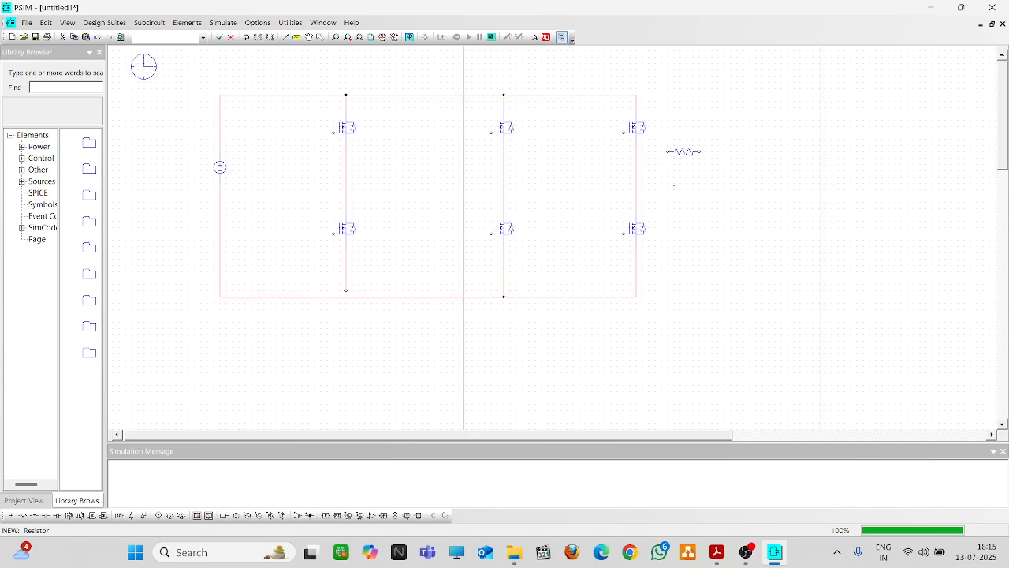
pyautogui.click(684, 169)
pyautogui.click(683, 196)
pyautogui.press('Escape')
pyautogui.click(22, 515)
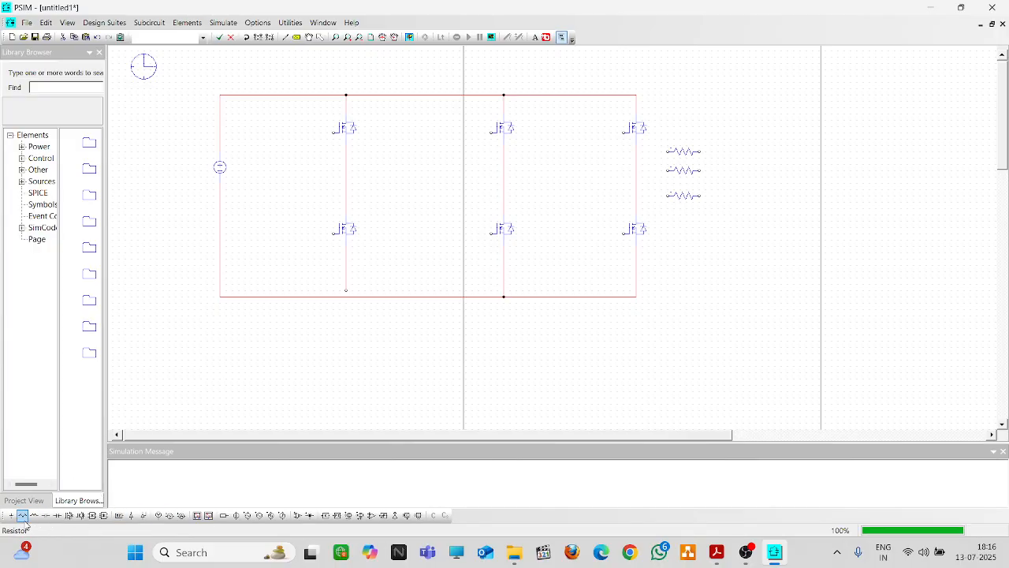
pyautogui.click(24, 517)
pyautogui.press('Escape')
pyautogui.click(319, 37)
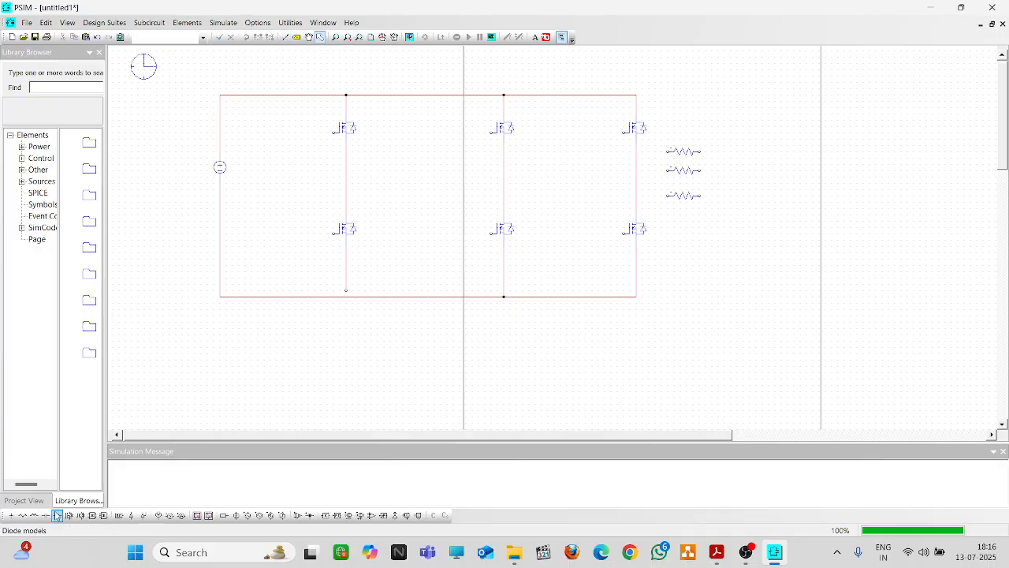
# Tie the three resistors' right ends together into a common star point
pyautogui.click(285, 37)
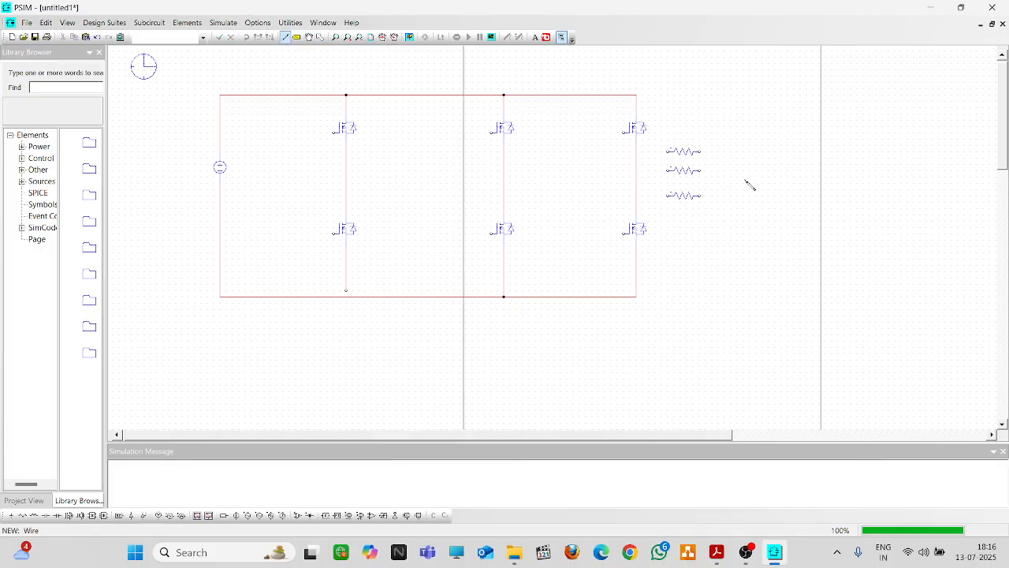
pyautogui.click(699, 152)
pyautogui.click(700, 196)
pyautogui.hotkey('ctrl', 'z')
pyautogui.moveTo(700, 196)
pyautogui.mouseDown()
pyautogui.moveTo(784, 198)
pyautogui.moveTo(781, 165)
pyautogui.mouseUp()
pyautogui.moveTo(705, 172); pyautogui.dragTo(782, 173)
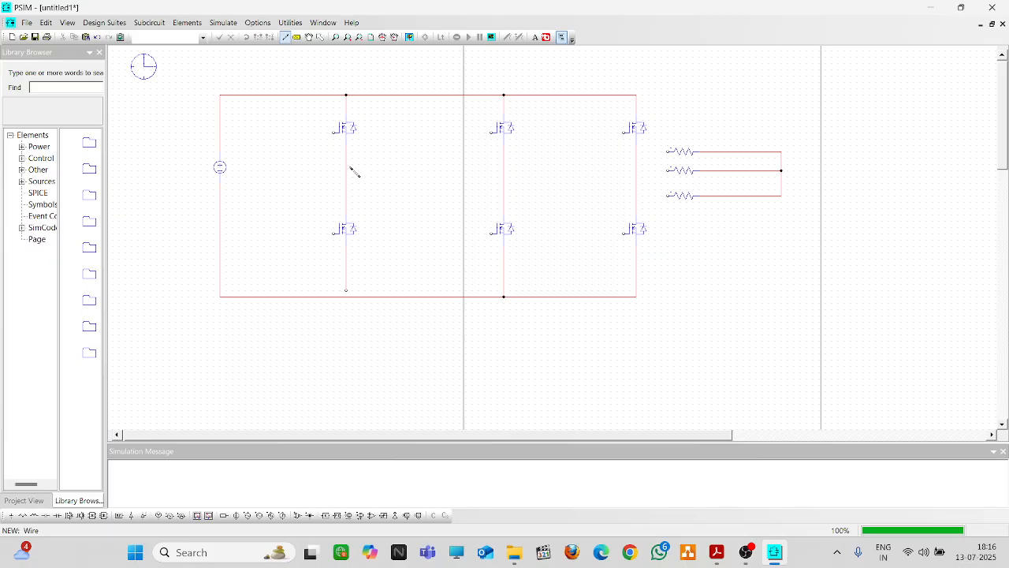
# Wire each leg's midpoint to its own resistor and link the left leg to the bottom rail
pyautogui.moveTo(350, 168); pyautogui.dragTo(669, 153)
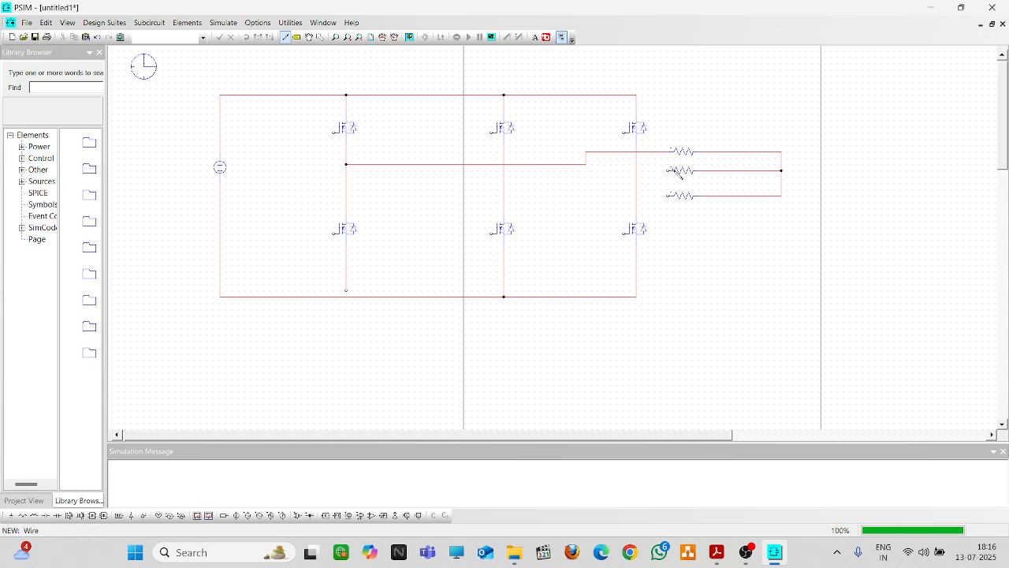
pyautogui.moveTo(670, 171); pyautogui.dragTo(505, 189)
pyautogui.moveTo(668, 195); pyautogui.dragTo(637, 196)
pyautogui.moveTo(346, 292); pyautogui.dragTo(346, 297)
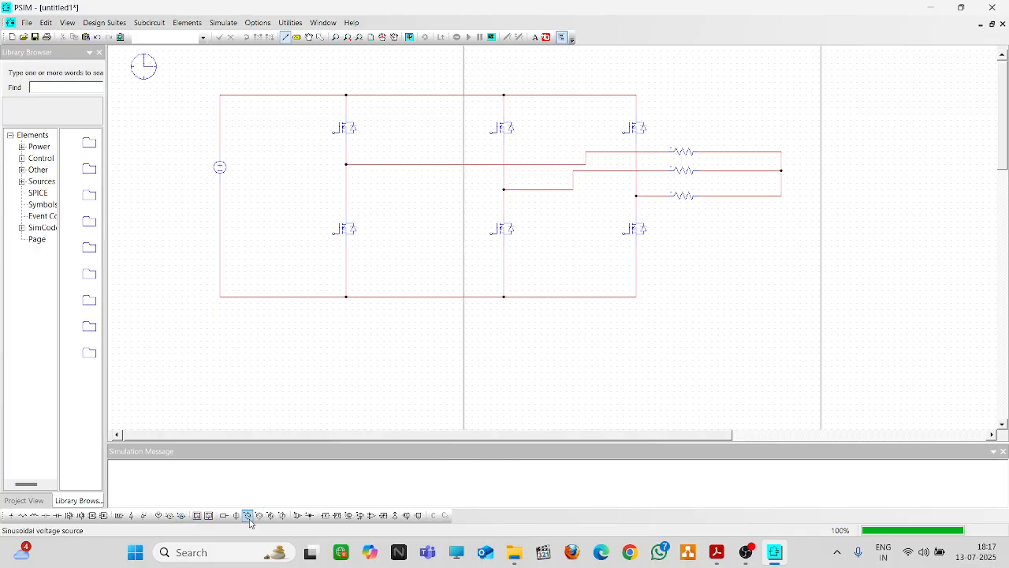
# Place three sinusoidal voltage sources and three comparators below the bridge
pyautogui.click(250, 520)
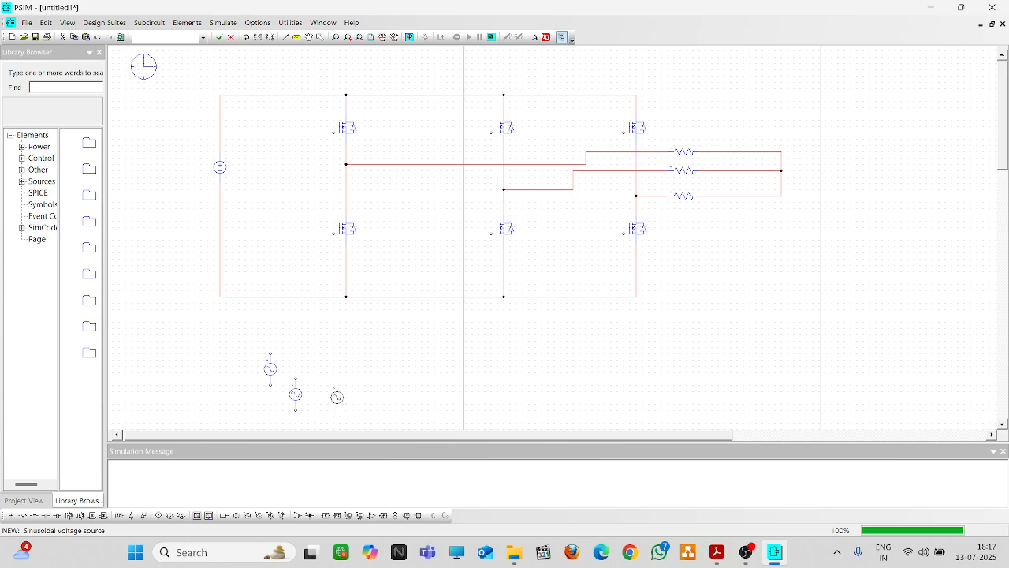
pyautogui.click(339, 398)
pyautogui.scroll(-3, 379, 340)
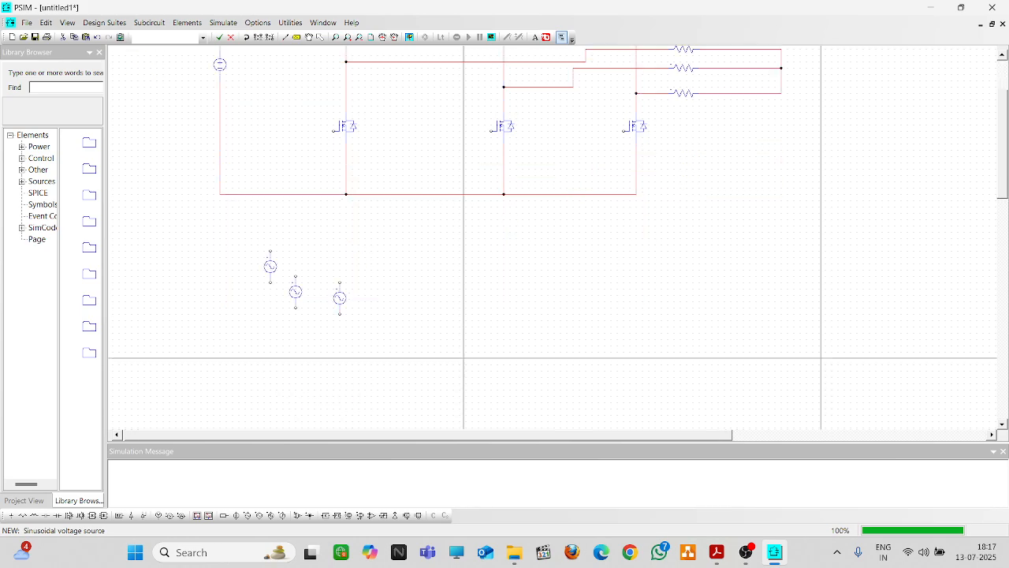
pyautogui.scroll(3, 379, 340)
pyautogui.scroll(-3, 415, 345)
pyautogui.click(371, 515)
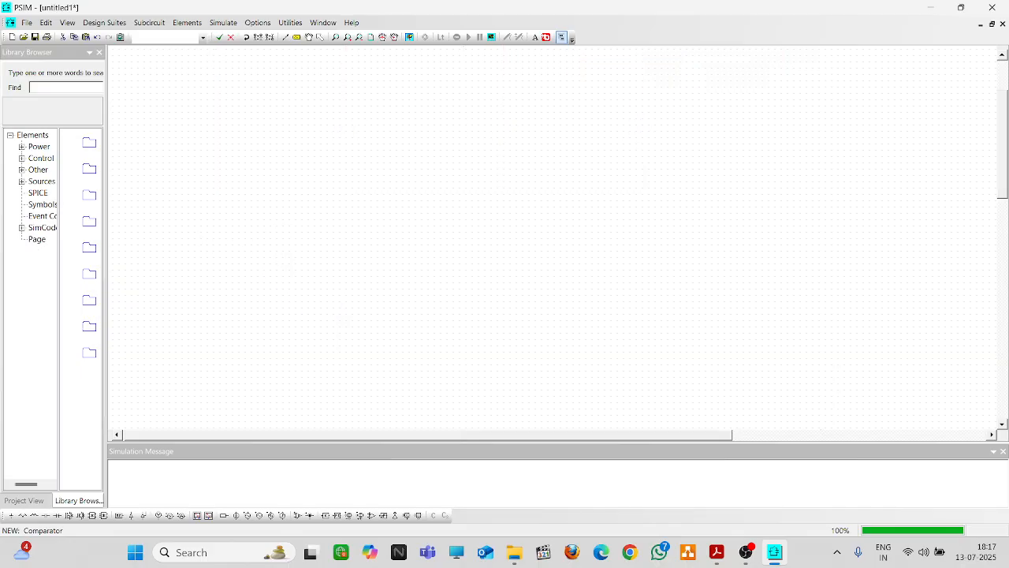
pyautogui.click(235, 288)
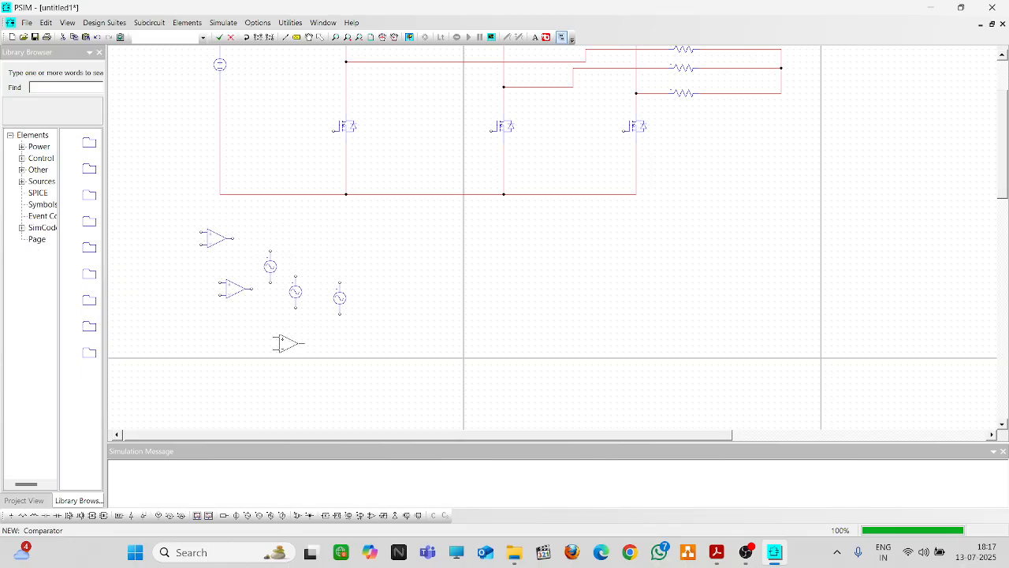
pyautogui.click(273, 332)
pyautogui.click(319, 37)
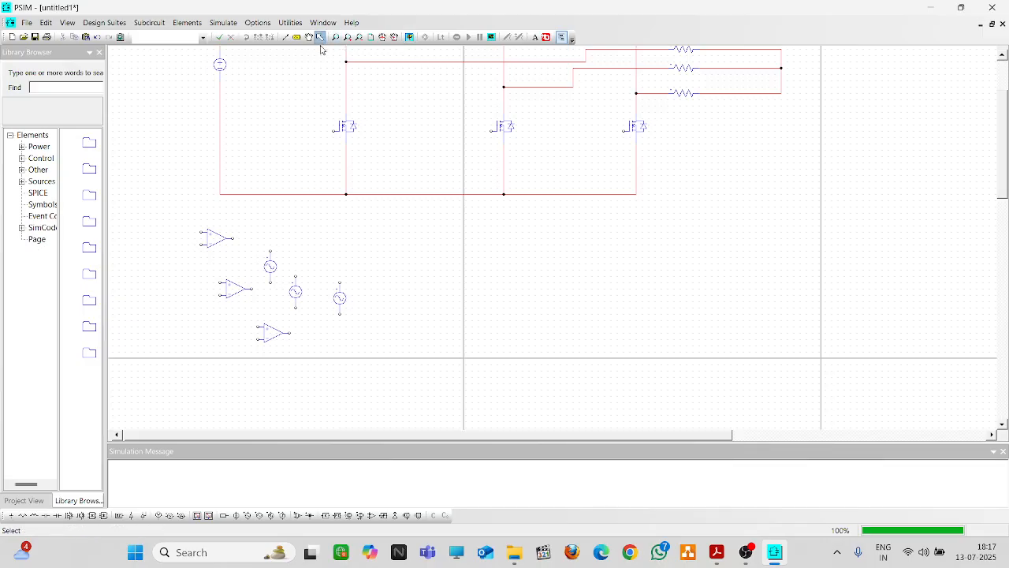
# Move each sine source beside its own comparator
pyautogui.click(268, 268)
pyautogui.moveTo(268, 269); pyautogui.dragTo(175, 270)
pyautogui.click(294, 293)
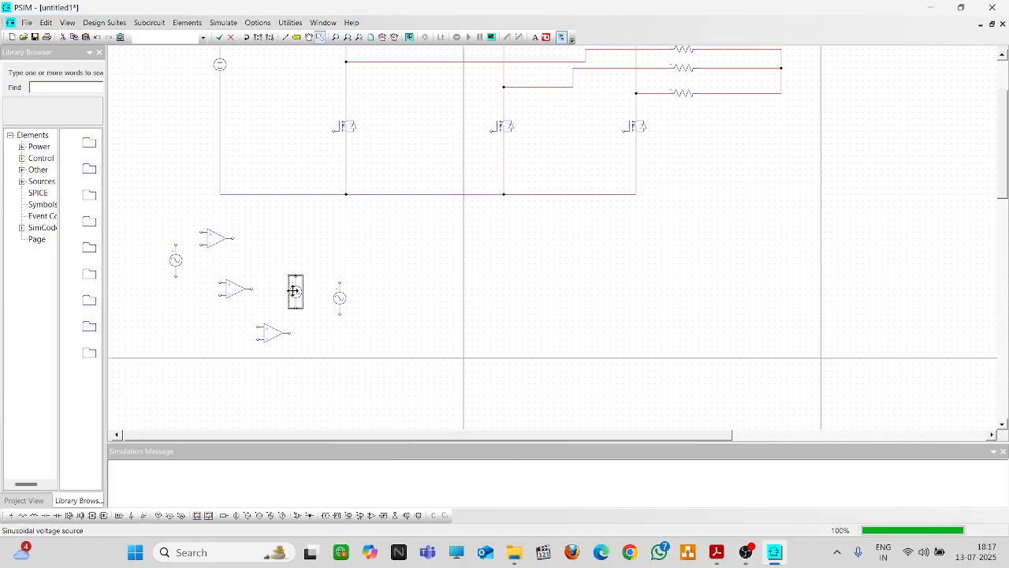
pyautogui.click(190, 318)
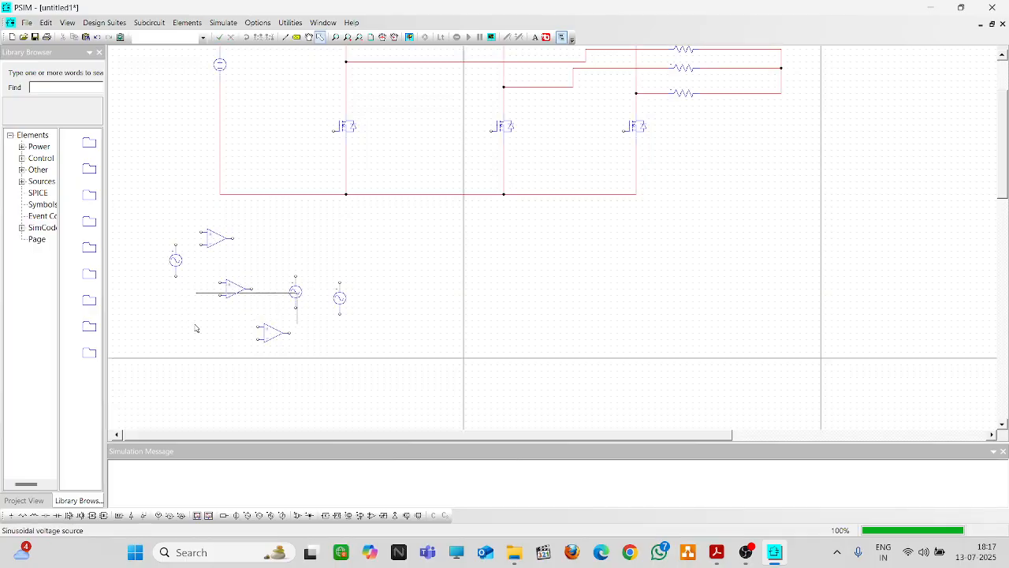
pyautogui.moveTo(291, 301); pyautogui.dragTo(201, 311)
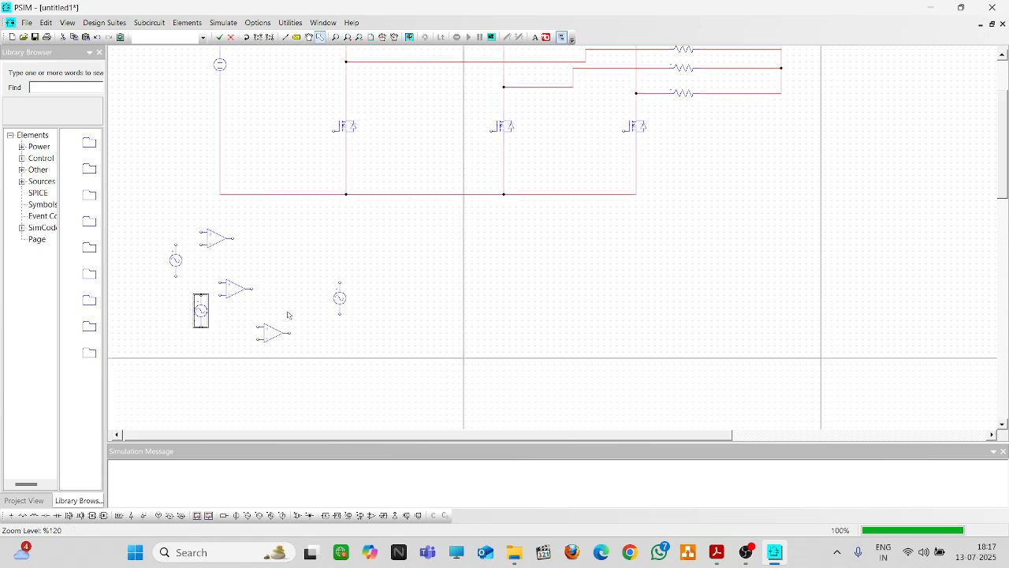
pyautogui.moveTo(345, 303); pyautogui.dragTo(232, 355)
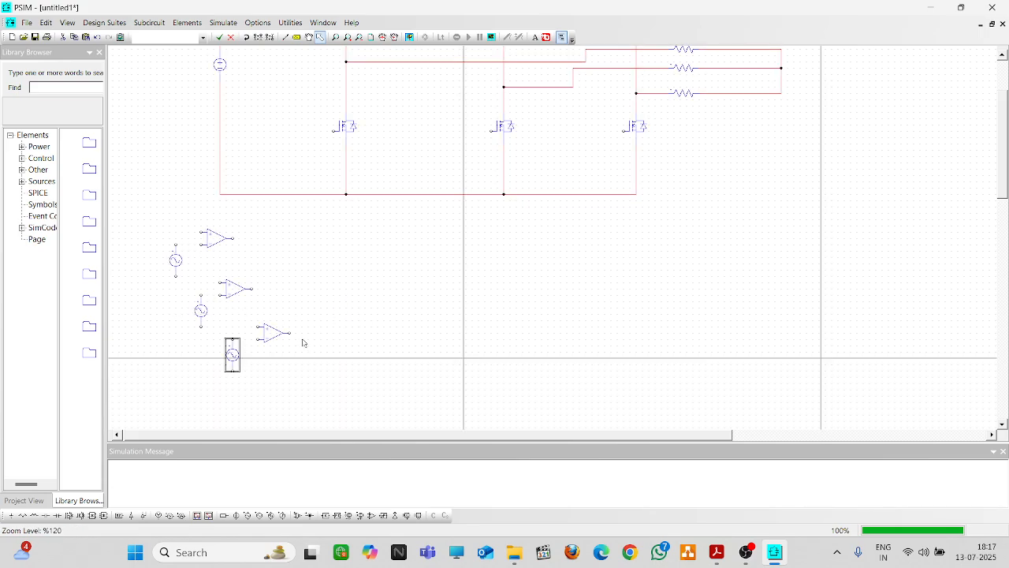
pyautogui.click(317, 381)
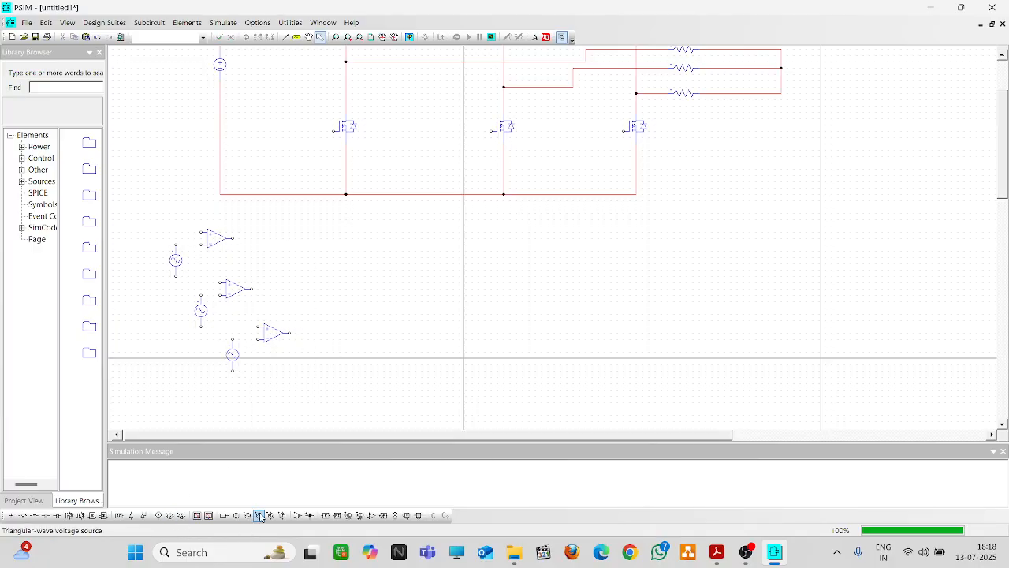
# Wire the triangular carrier to the first comparator and shift the three sine sources left
pyautogui.click(259, 517)
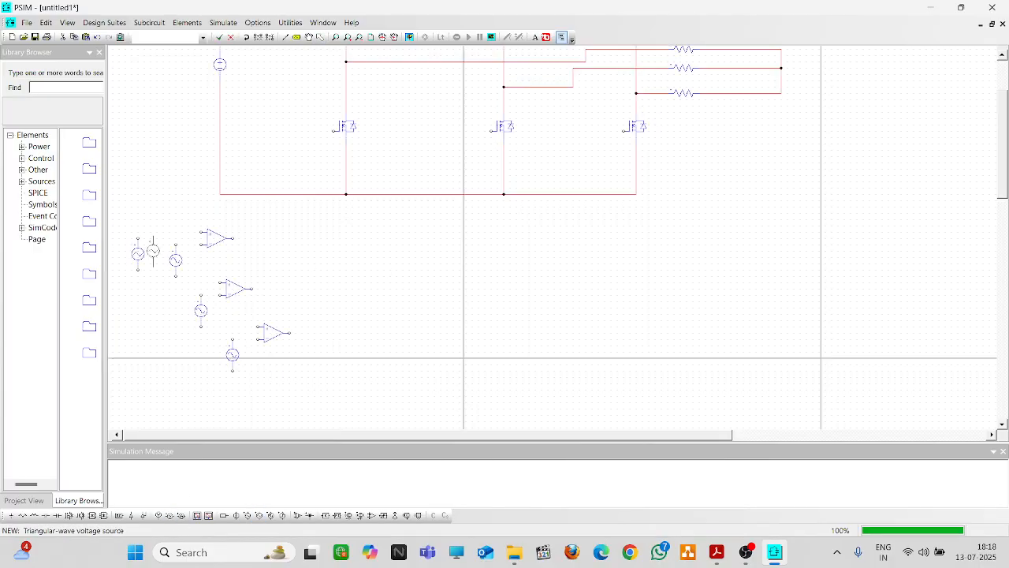
pyautogui.press('Escape')
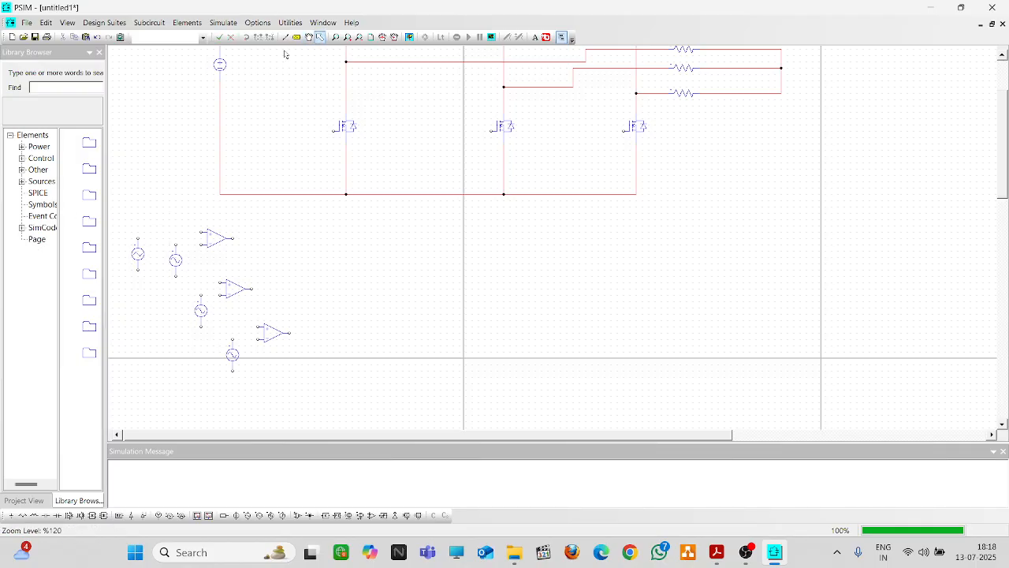
pyautogui.click(286, 37)
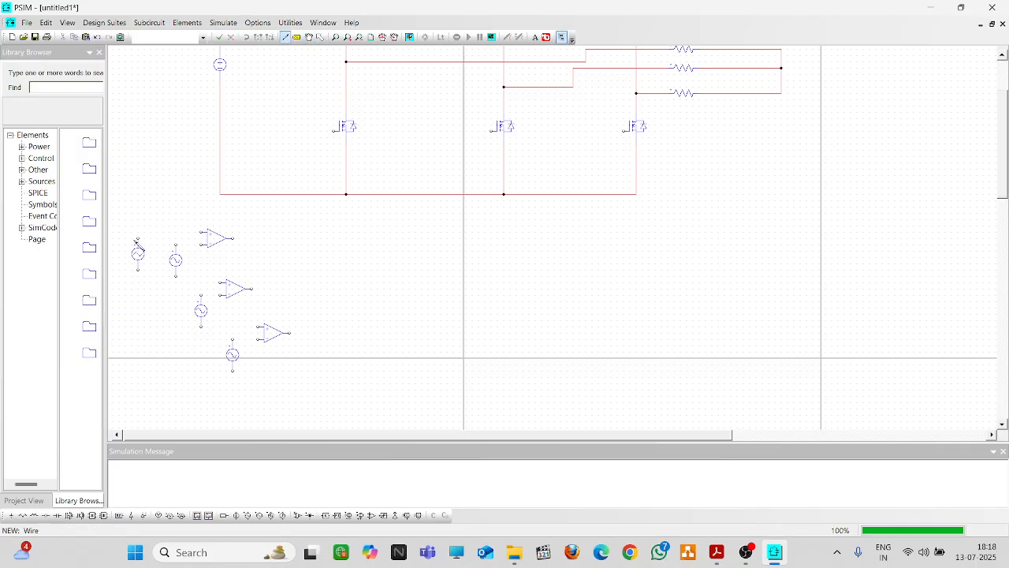
pyautogui.moveTo(138, 239); pyautogui.dragTo(204, 233)
pyautogui.click(319, 37)
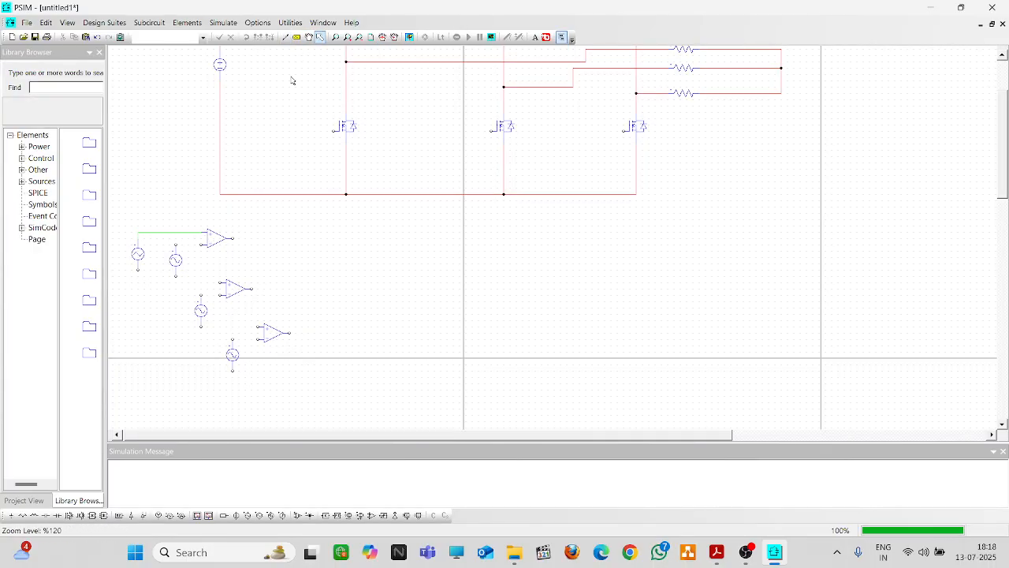
pyautogui.moveTo(178, 264); pyautogui.dragTo(159, 271)
pyautogui.moveTo(201, 310); pyautogui.dragTo(179, 315)
pyautogui.moveTo(232, 355); pyautogui.dragTo(195, 354)
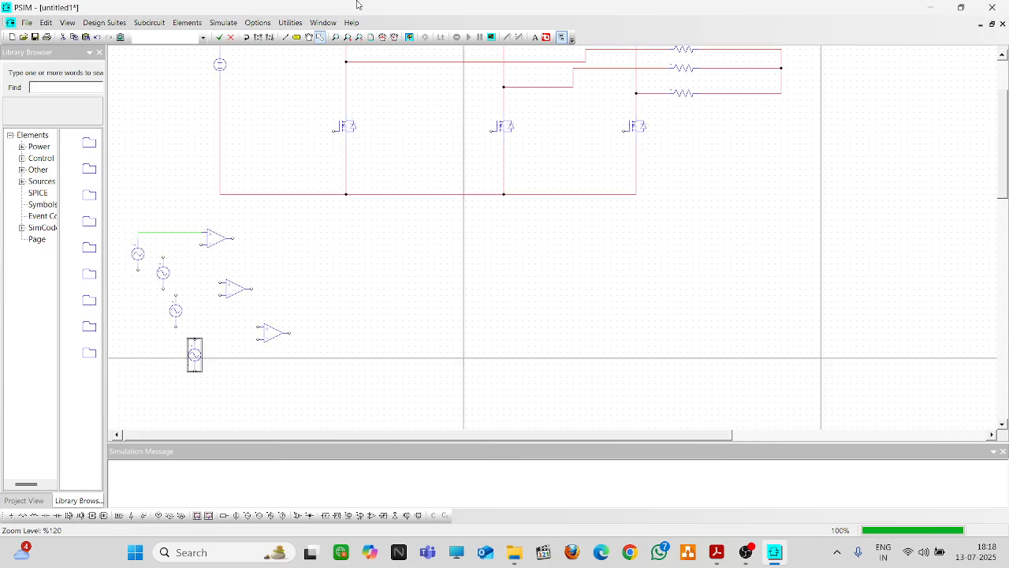
# Connect the carrier and each sine source to the comparator inputs, and ground the first source
pyautogui.click(287, 39)
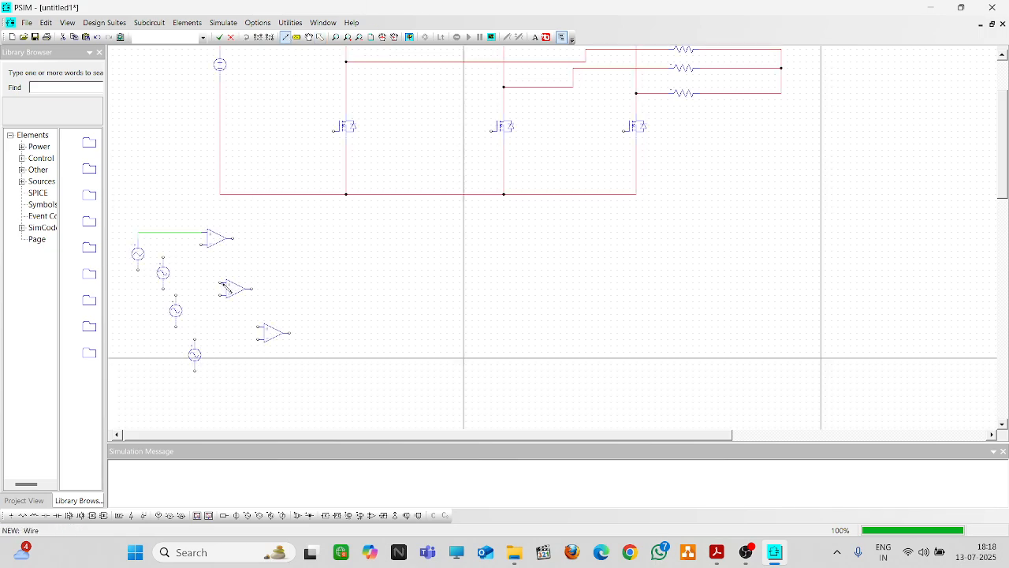
pyautogui.moveTo(224, 283); pyautogui.dragTo(183, 233)
pyautogui.moveTo(262, 326); pyautogui.dragTo(202, 289)
pyautogui.moveTo(175, 296); pyautogui.dragTo(225, 296)
pyautogui.moveTo(163, 259); pyautogui.dragTo(209, 246)
pyautogui.moveTo(258, 340); pyautogui.dragTo(195, 340)
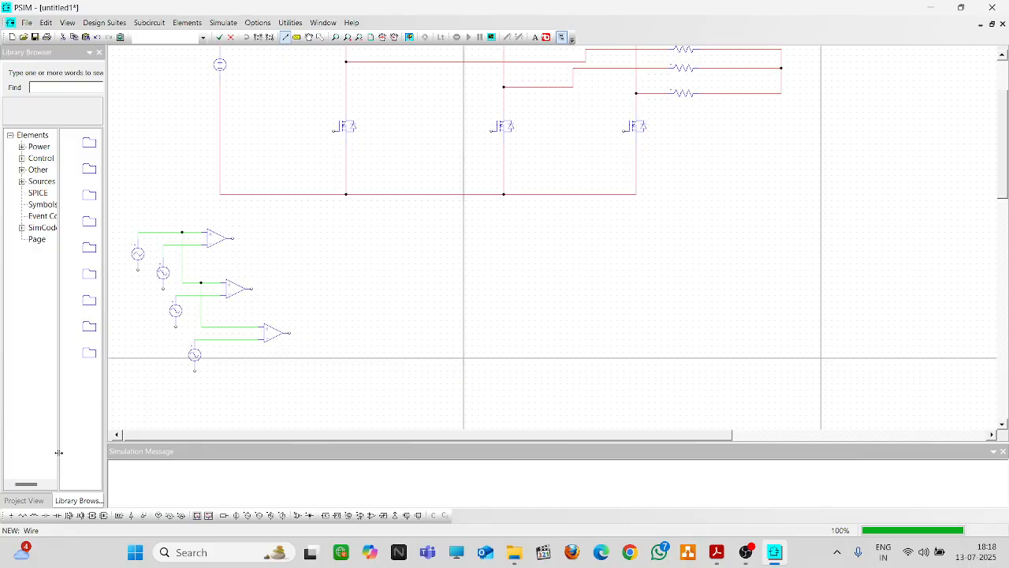
pyautogui.click(10, 515)
pyautogui.click(137, 272)
# Ground the second and bottom sources; confirm carrier VTRI3 is 2 V peak-to-peak, 1600 Hz, −1 offset
pyautogui.click(162, 291)
pyautogui.click(194, 373)
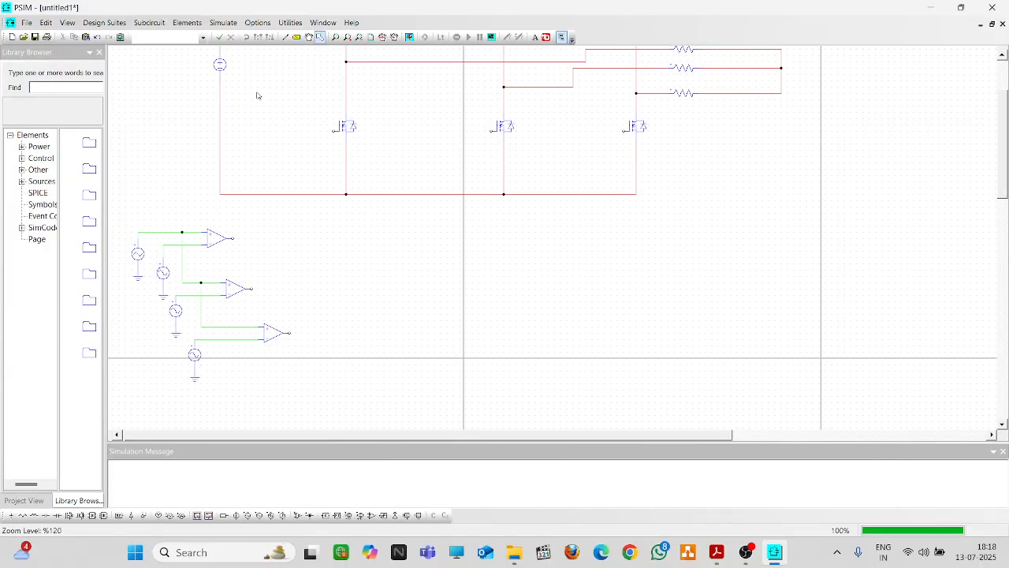
pyautogui.doubleClick(139, 256)
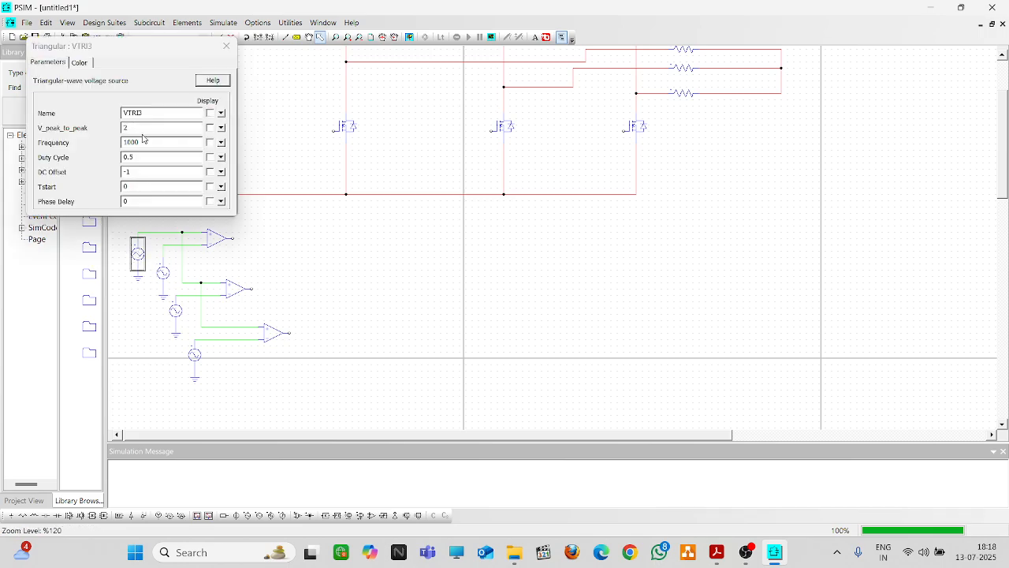
pyautogui.click(143, 139)
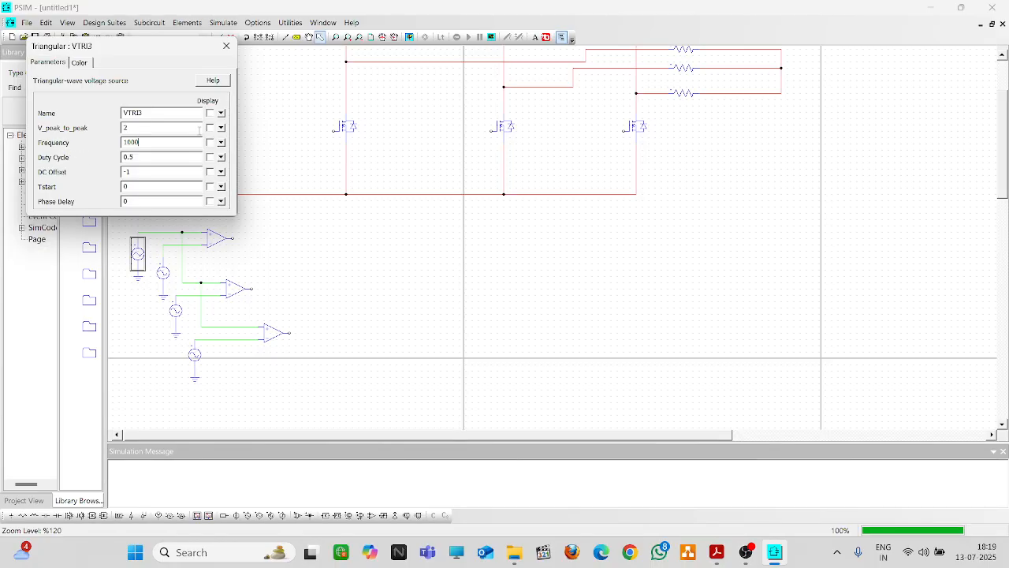
pyautogui.click(226, 45)
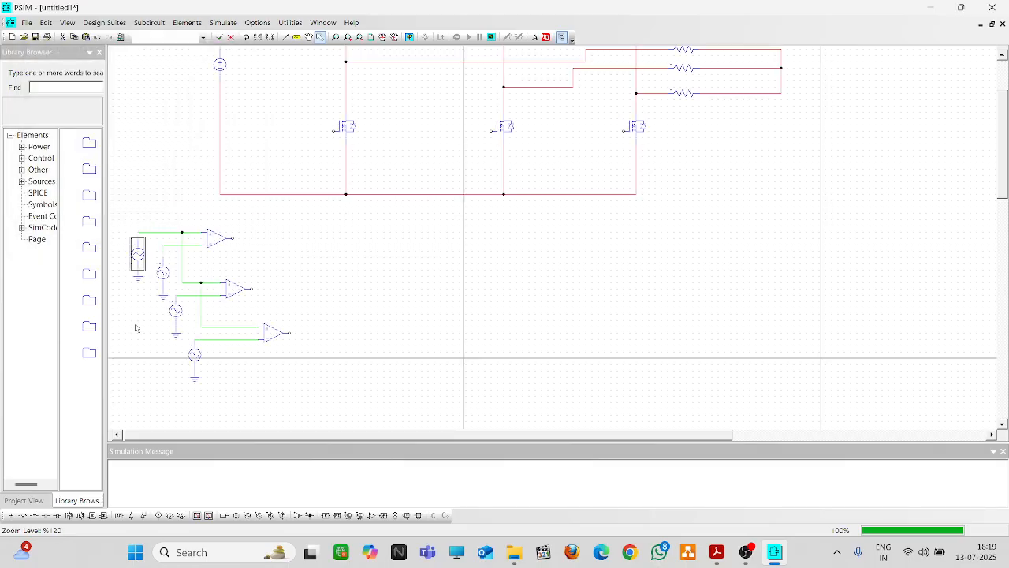
# Change sine source V8's peak amplitude from 110, entering 1
pyautogui.doubleClick(164, 273)
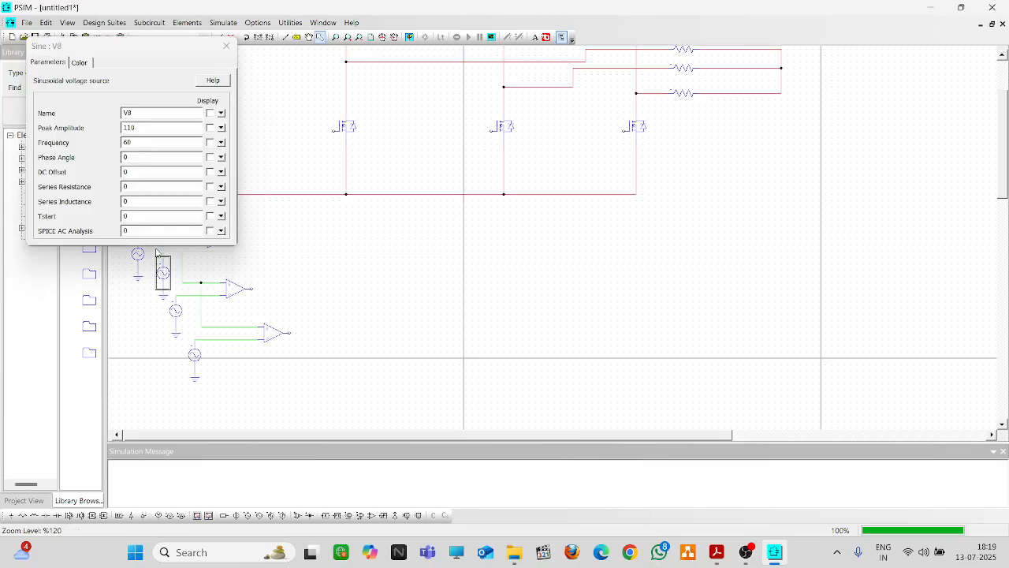
pyautogui.moveTo(144, 127); pyautogui.dragTo(73, 130)
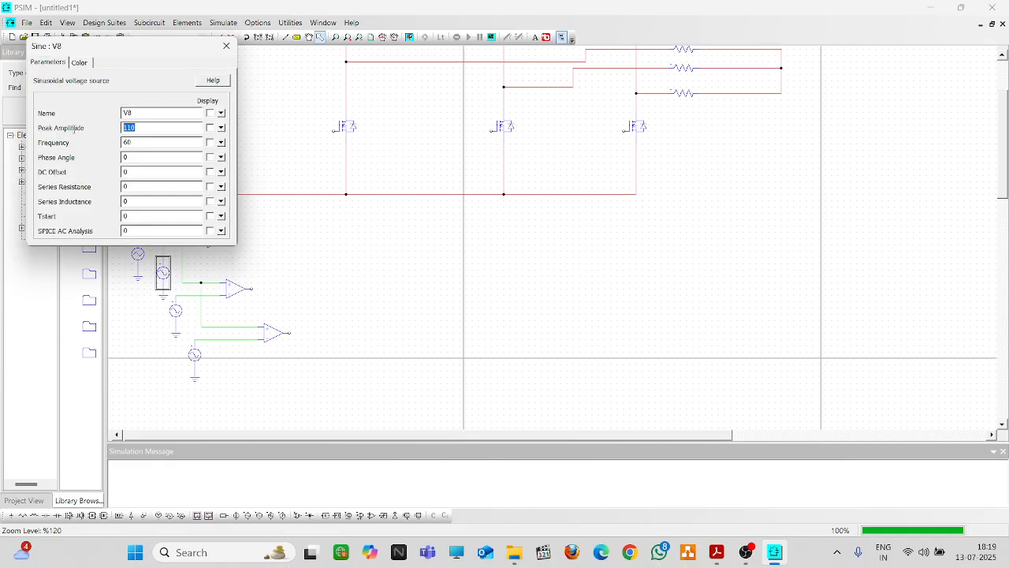
pyautogui.write('1')
pyautogui.moveTo(134, 143); pyautogui.dragTo(108, 148)
pyautogui.click(227, 45)
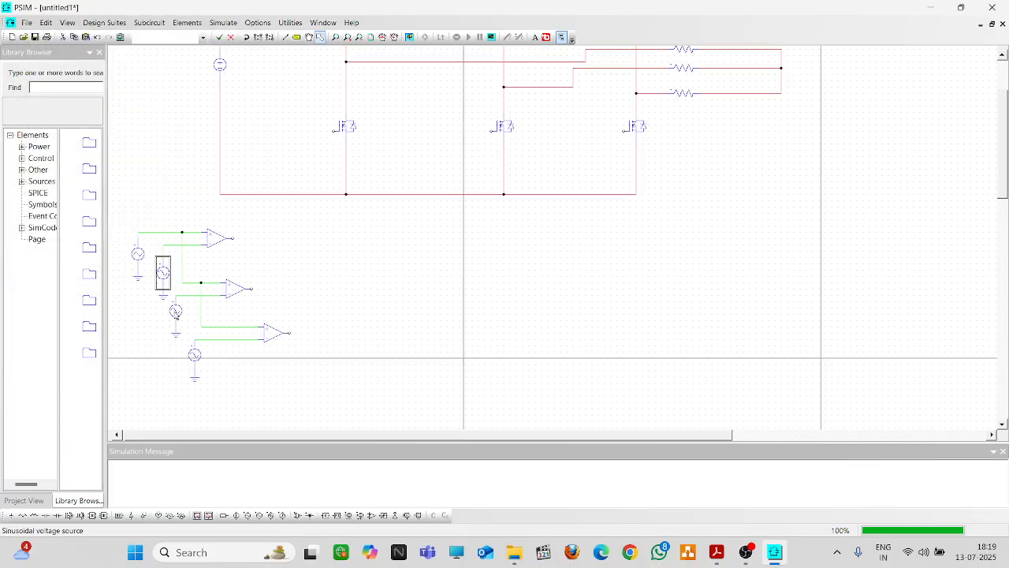
# Set sine source V9's peak amplitude to 0.8
pyautogui.doubleClick(175, 312)
pyautogui.moveTo(136, 128); pyautogui.dragTo(125, 128)
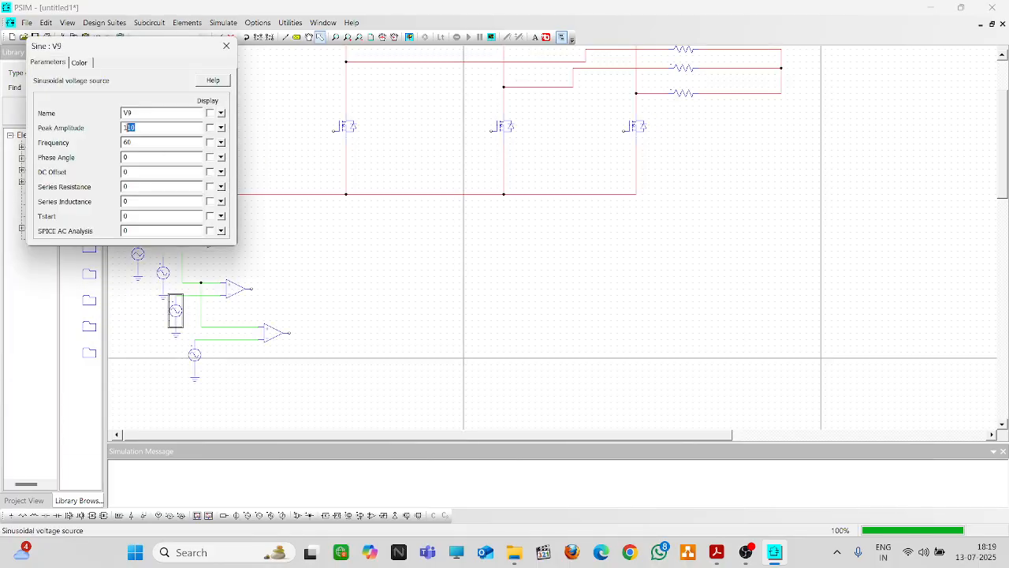
pyautogui.write('.8')
pyautogui.write('5')
pyautogui.click(226, 46)
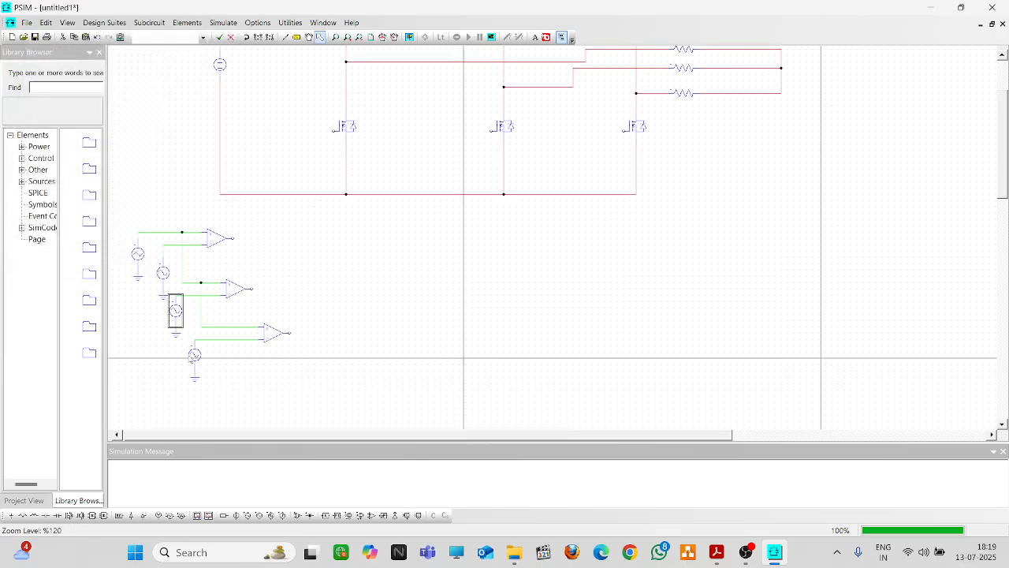
# Set sine source V10's peak amplitude to 0.8 and its frequency to 50 Hz
pyautogui.doubleClick(192, 355)
pyautogui.moveTo(138, 128); pyautogui.dragTo(105, 131)
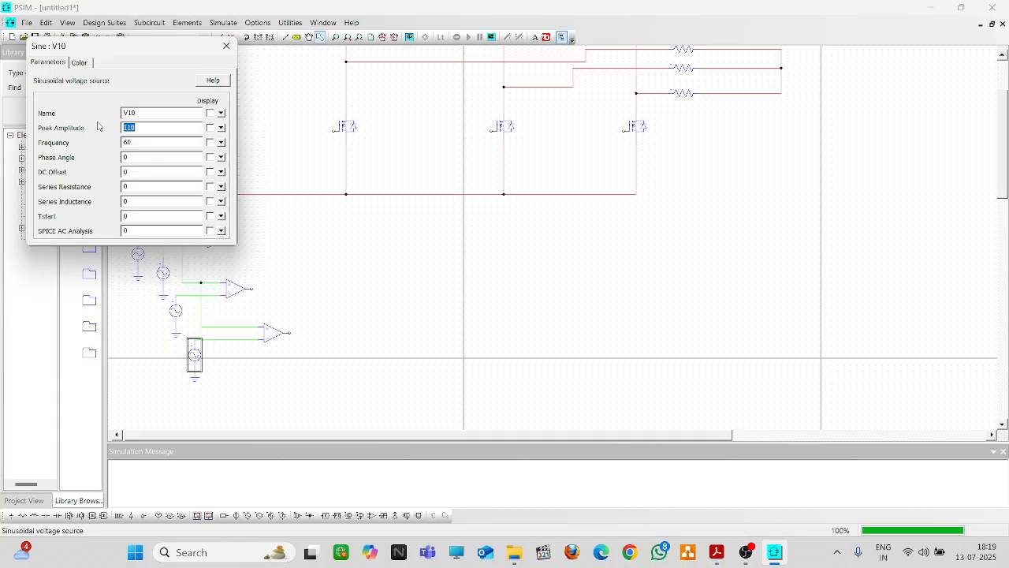
pyautogui.write('0.8')
pyautogui.moveTo(138, 142); pyautogui.dragTo(87, 147)
pyautogui.write('50')
pyautogui.click(226, 45)
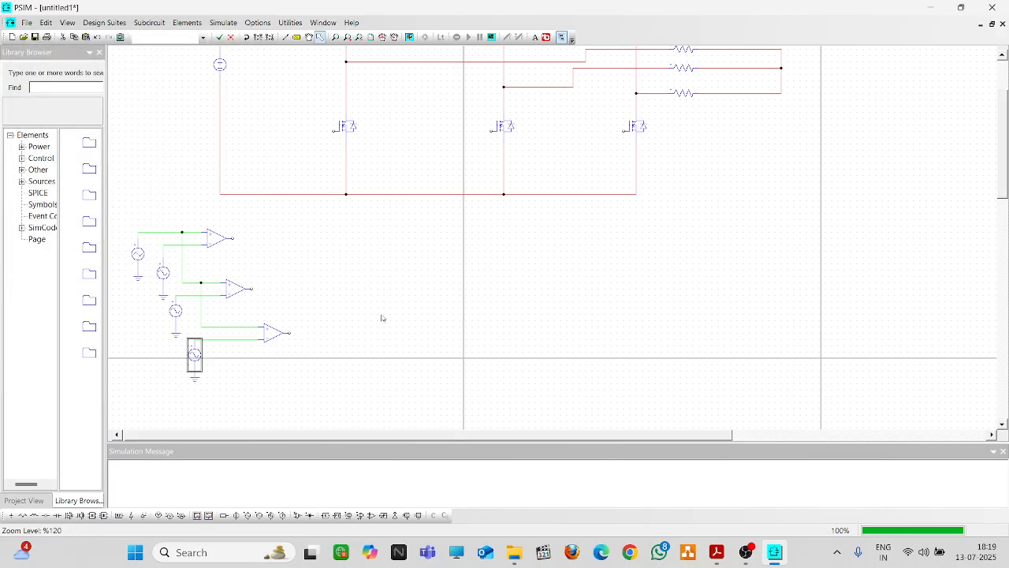
pyautogui.scroll(-3, 381, 304)
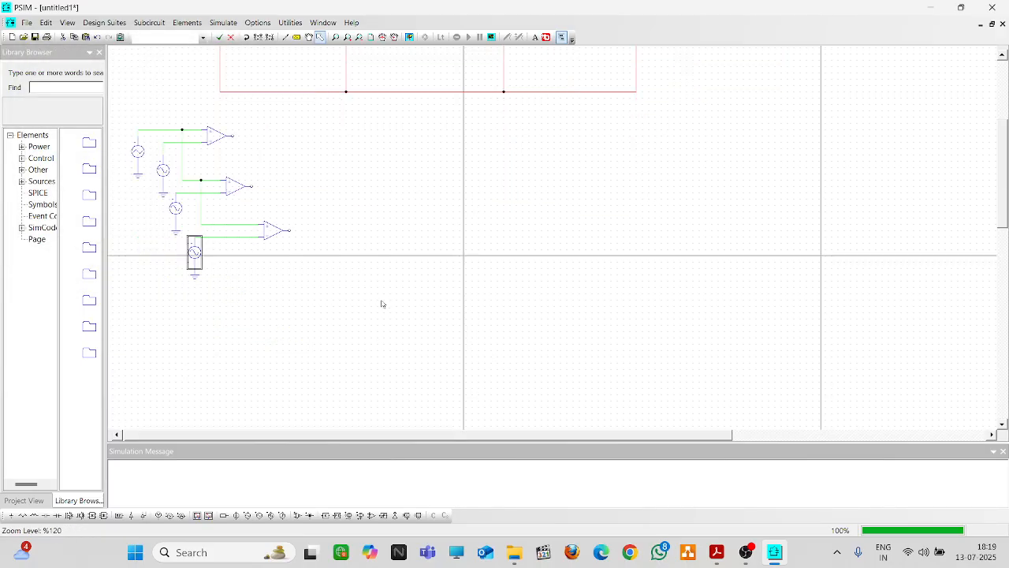
pyautogui.scroll(3, 382, 304)
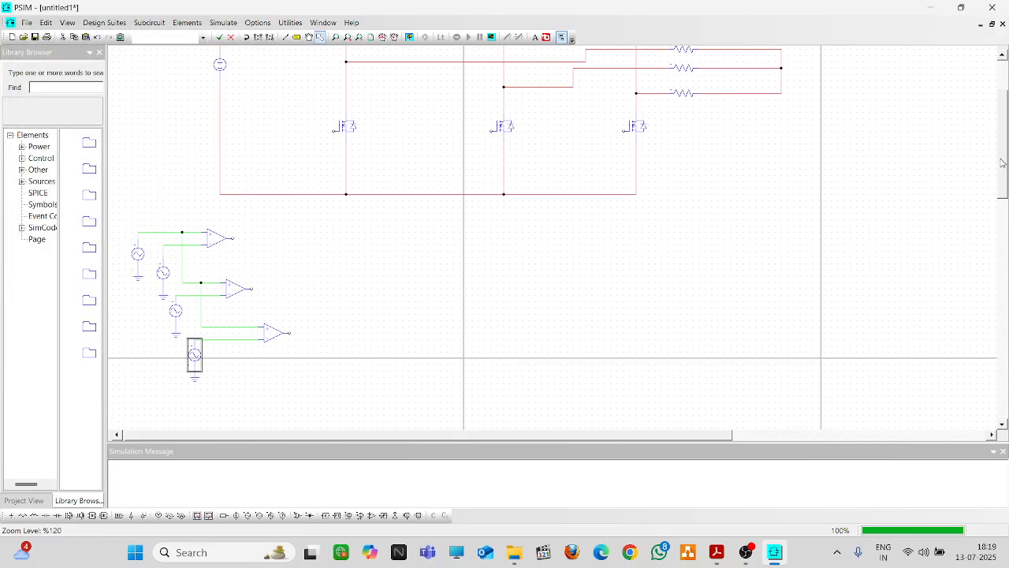
pyautogui.moveTo(1001, 162); pyautogui.dragTo(999, 150)
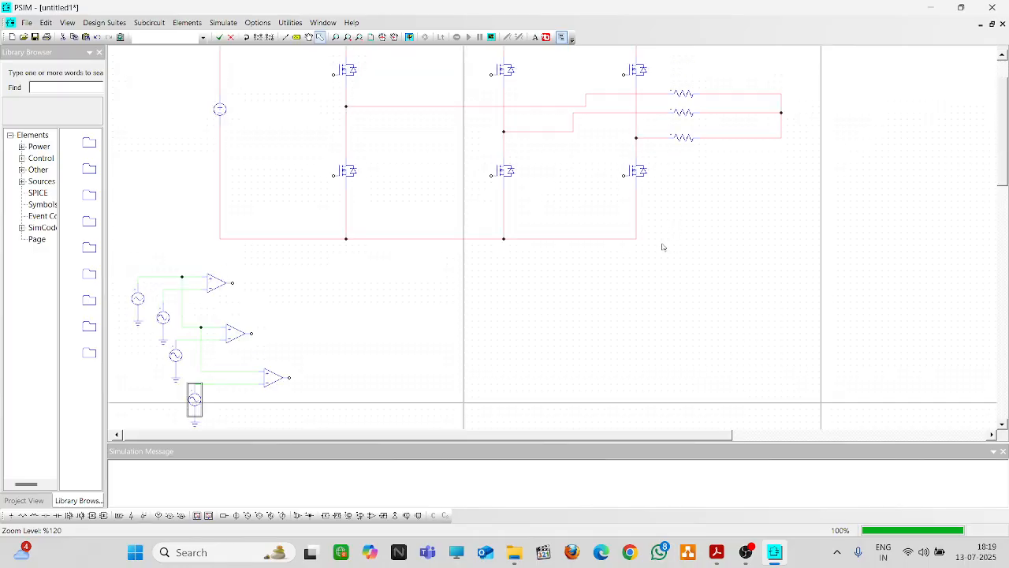
pyautogui.scroll(2, 672, 243)
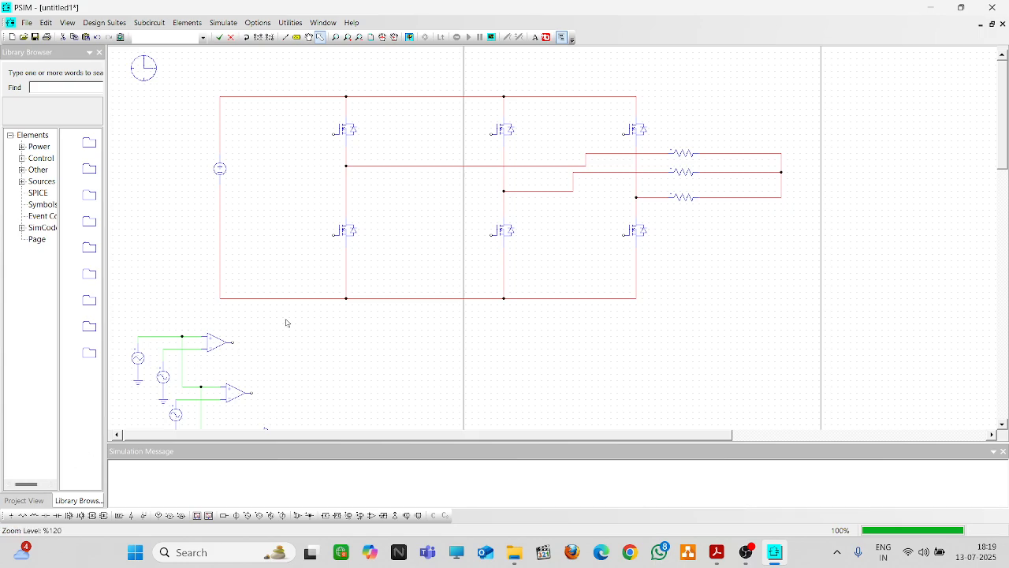
pyautogui.scroll(-2, 1004, 161)
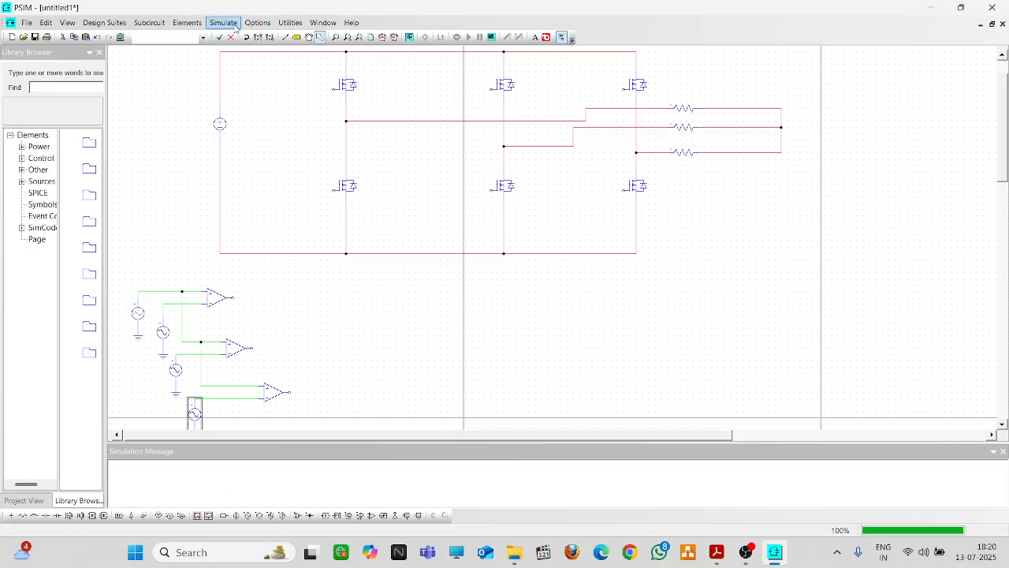
# Place three rotated NOT gates beneath the bridge, one under each inverter leg
pyautogui.click(188, 23)
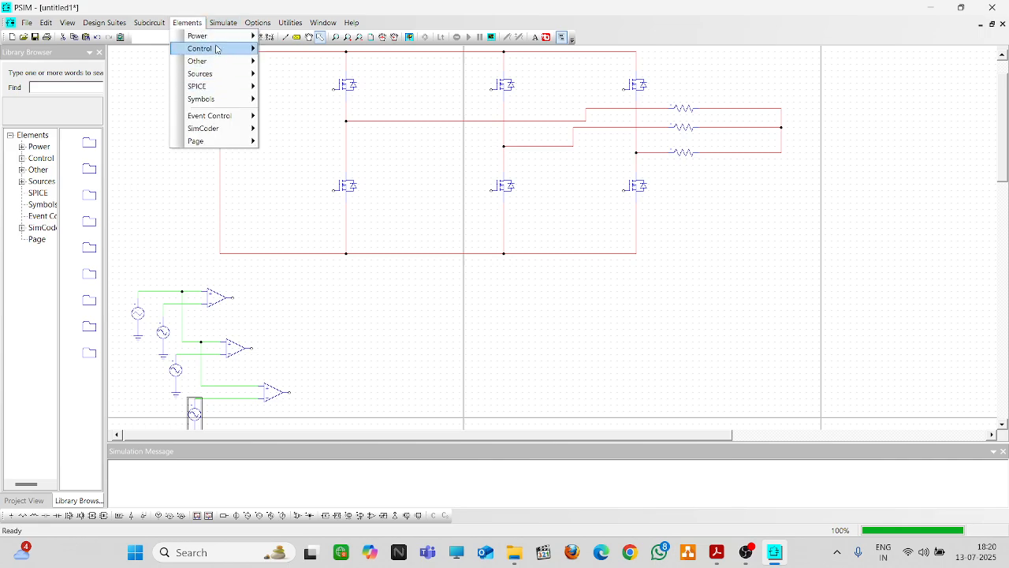
pyautogui.moveTo(217, 49)
pyautogui.moveTo(349, 87)
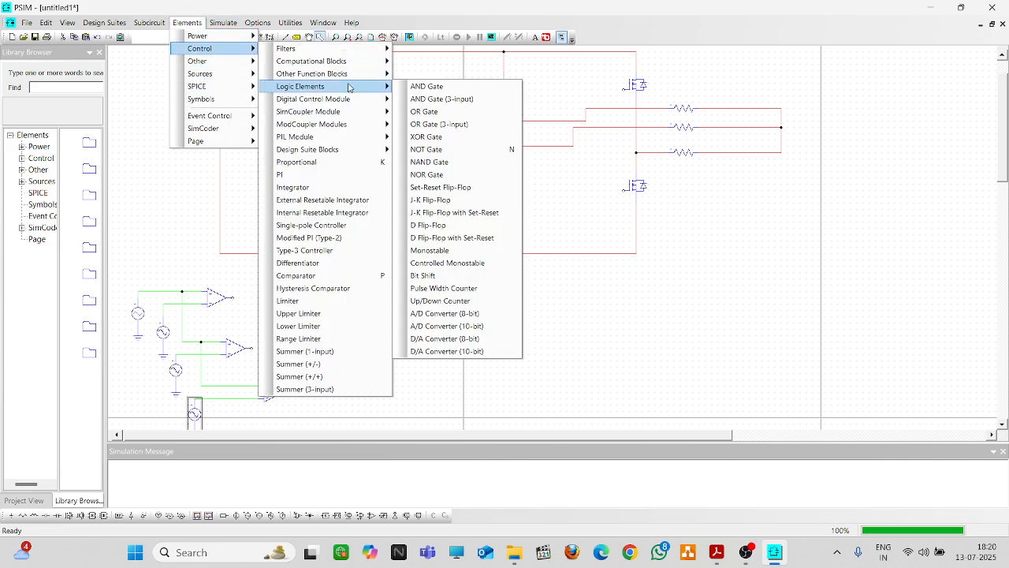
pyautogui.click(423, 149)
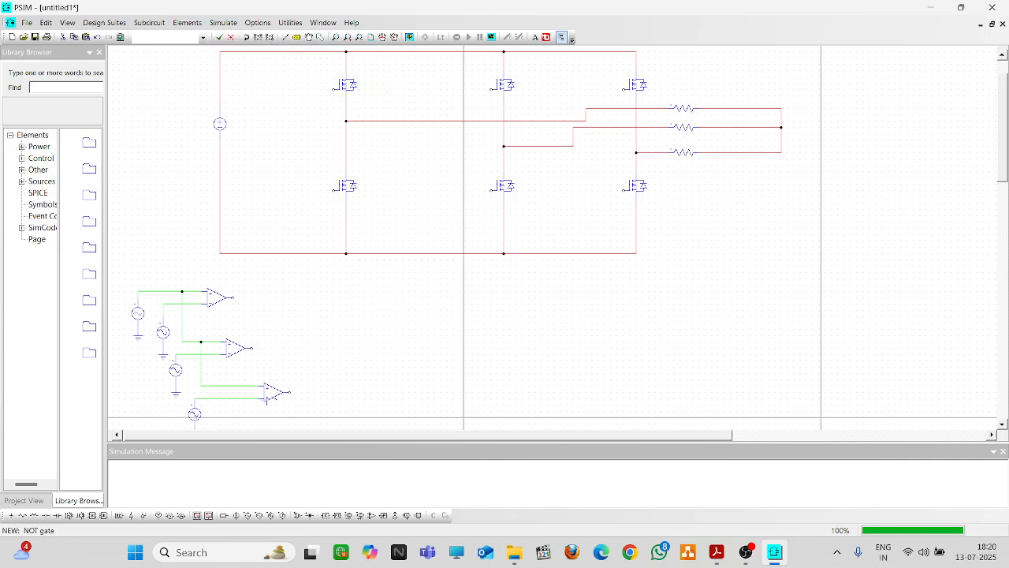
pyautogui.rightClick(297, 225)
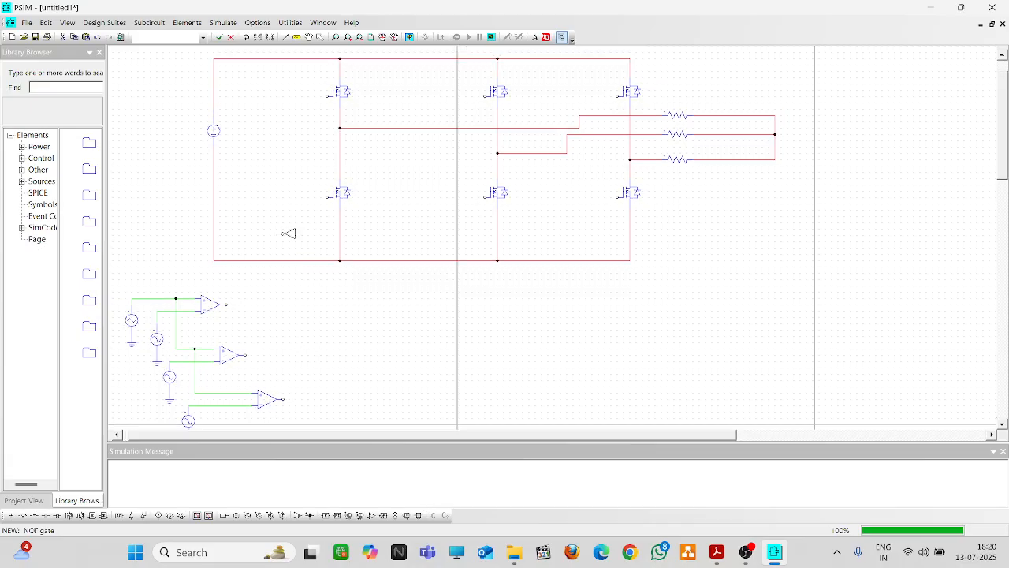
pyautogui.rightClick(289, 232)
pyautogui.click(318, 282)
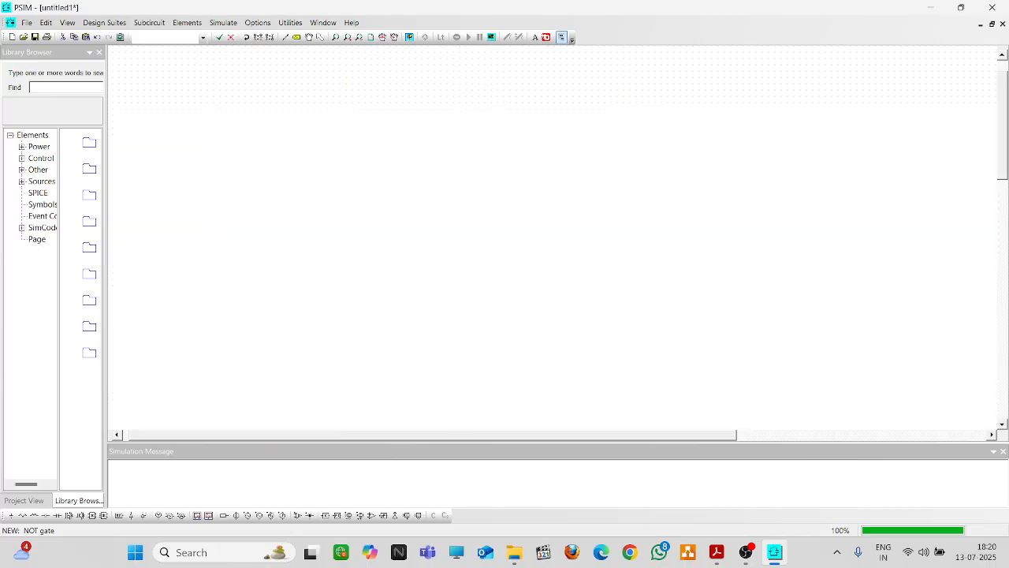
pyautogui.click(481, 282)
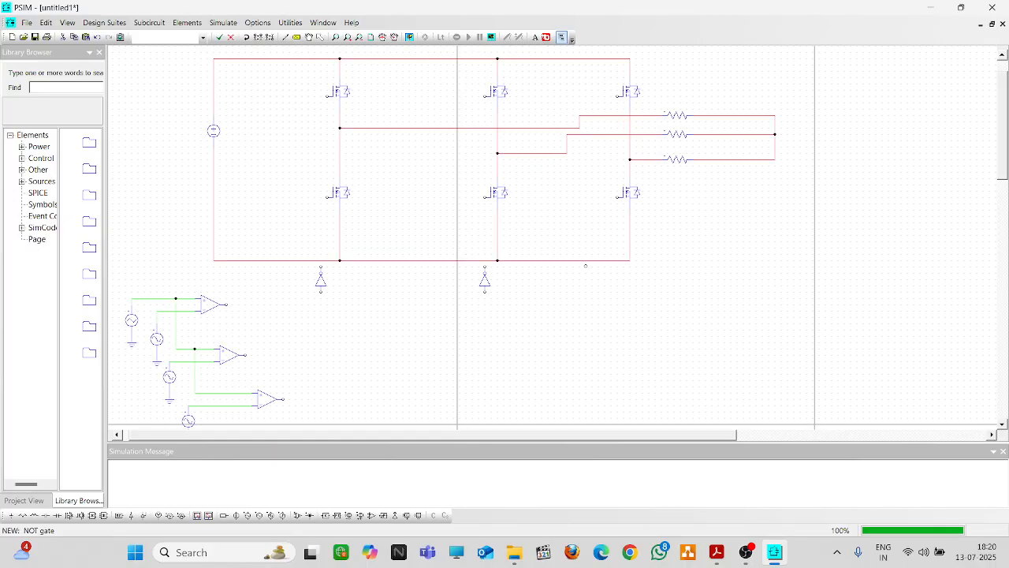
pyautogui.click(608, 281)
pyautogui.click(119, 516)
# Drop on-off switch controllers beside the upper-left, lower-left, lower-middle, upper-middle and upper-right MOSFET gates
pyautogui.click(308, 112)
pyautogui.click(320, 234)
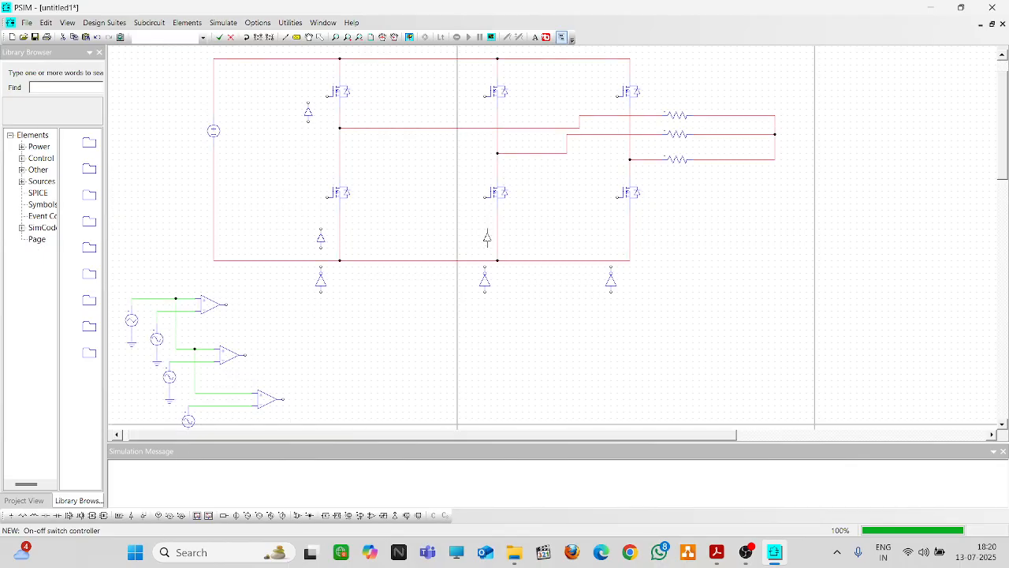
pyautogui.click(484, 234)
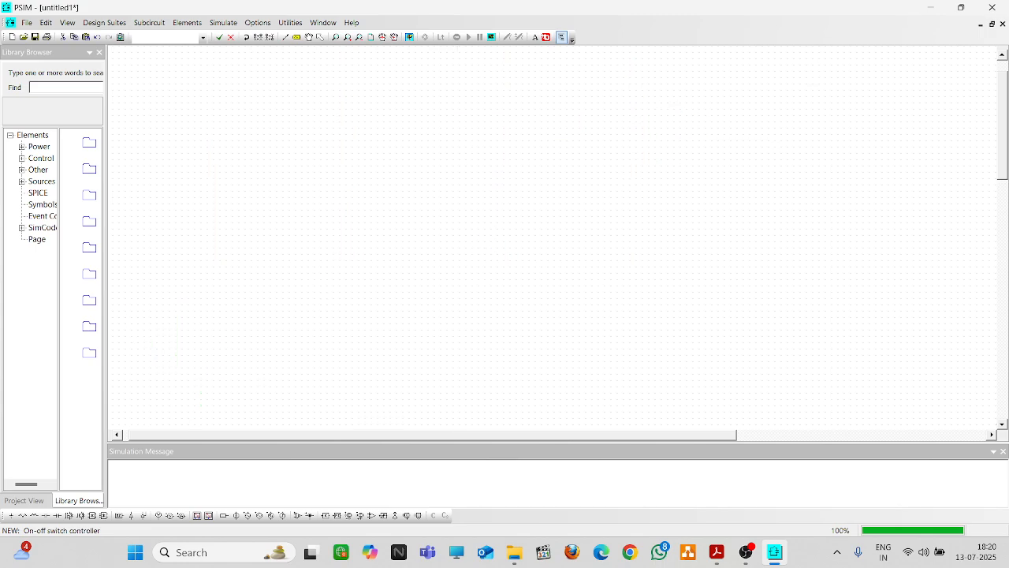
pyautogui.click(471, 110)
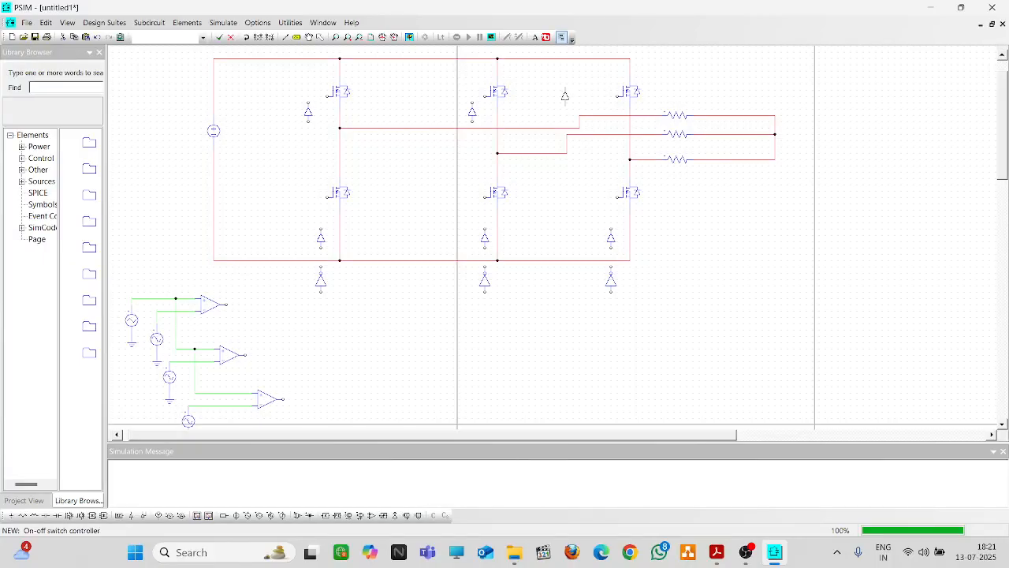
pyautogui.click(566, 98)
# Wire the left leg: first comparator output to its controllers, and both left controllers to their MOSFET gates
pyautogui.click(286, 37)
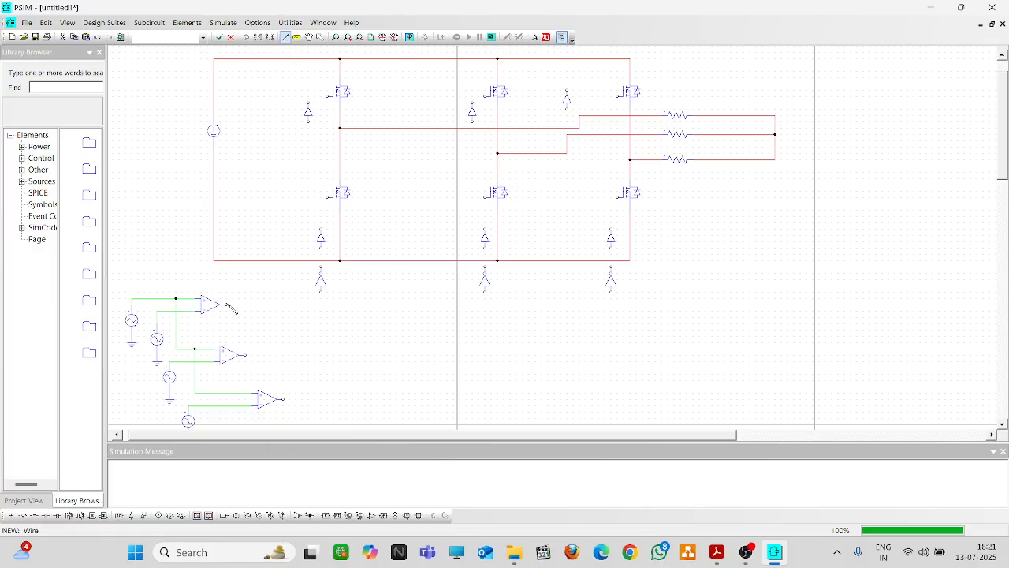
pyautogui.moveTo(226, 304)
pyautogui.mouseDown()
pyautogui.moveTo(312, 312)
pyautogui.moveTo(321, 292)
pyautogui.mouseUp()
pyautogui.moveTo(321, 230); pyautogui.dragTo(328, 197)
pyautogui.moveTo(309, 121); pyautogui.dragTo(309, 304)
pyautogui.moveTo(331, 96); pyautogui.dragTo(308, 104)
# Wire the middle and right legs' controllers to their MOSFET gates, inverters and comparator lines
pyautogui.moveTo(488, 203); pyautogui.dragTo(487, 234)
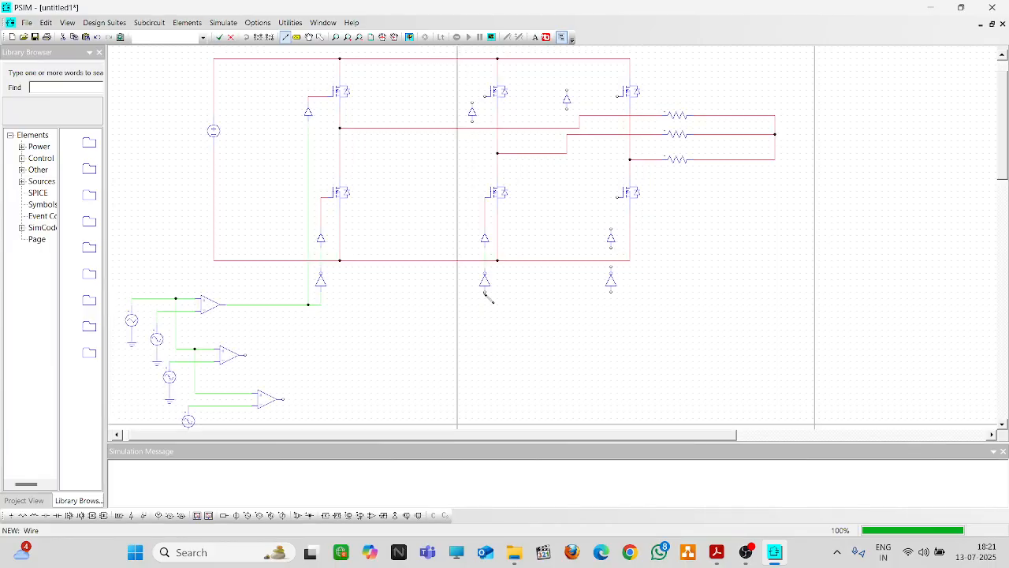
pyautogui.moveTo(484, 293); pyautogui.dragTo(246, 356)
pyautogui.moveTo(473, 103); pyautogui.dragTo(472, 355)
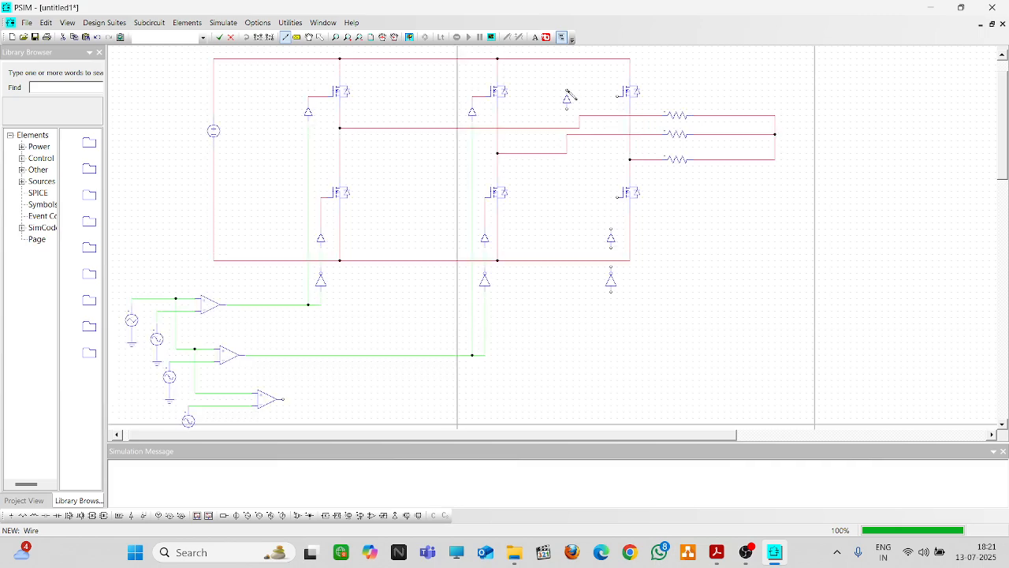
pyautogui.moveTo(567, 92); pyautogui.dragTo(618, 93)
pyautogui.moveTo(612, 229); pyautogui.dragTo(620, 203)
pyautogui.moveTo(612, 249)
pyautogui.mouseDown()
pyautogui.moveTo(613, 267)
pyautogui.moveTo(509, 402)
pyautogui.moveTo(309, 413)
pyautogui.moveTo(285, 399)
pyautogui.mouseUp()
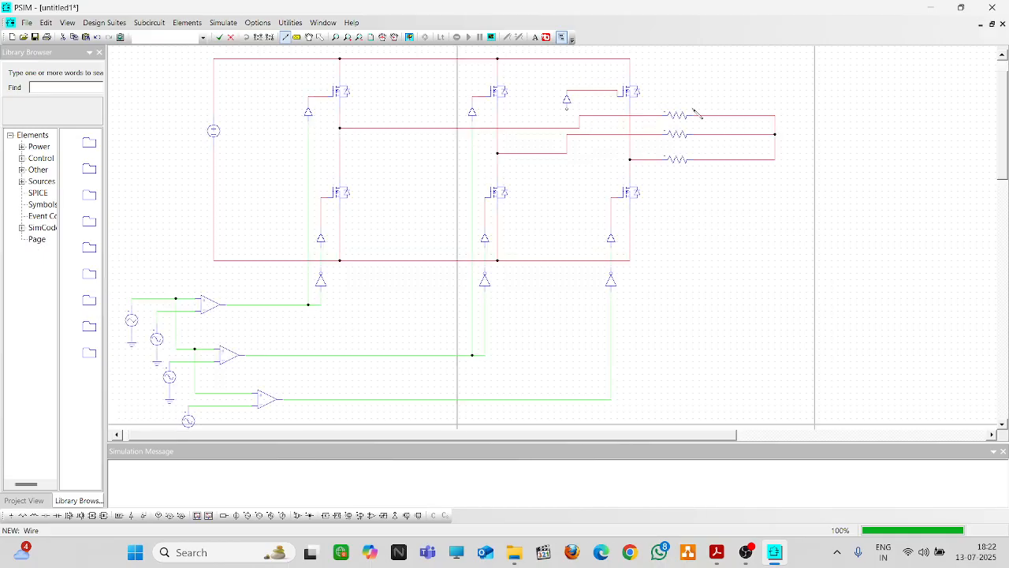
pyautogui.moveTo(567, 108); pyautogui.dragTo(567, 400)
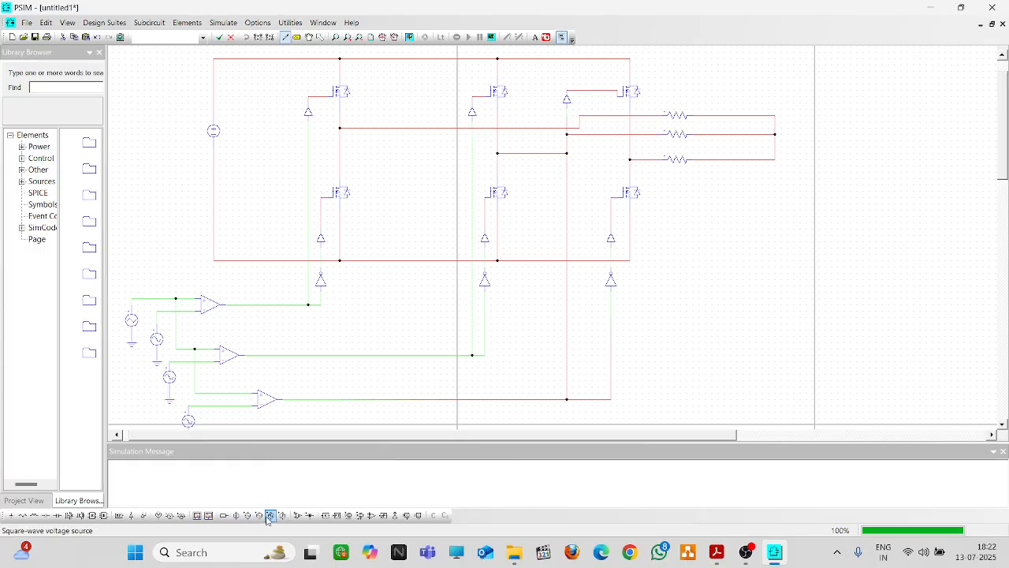
# Place two voltage probes beside the load resistors and wire the top one between a load line and the common node
pyautogui.click(175, 518)
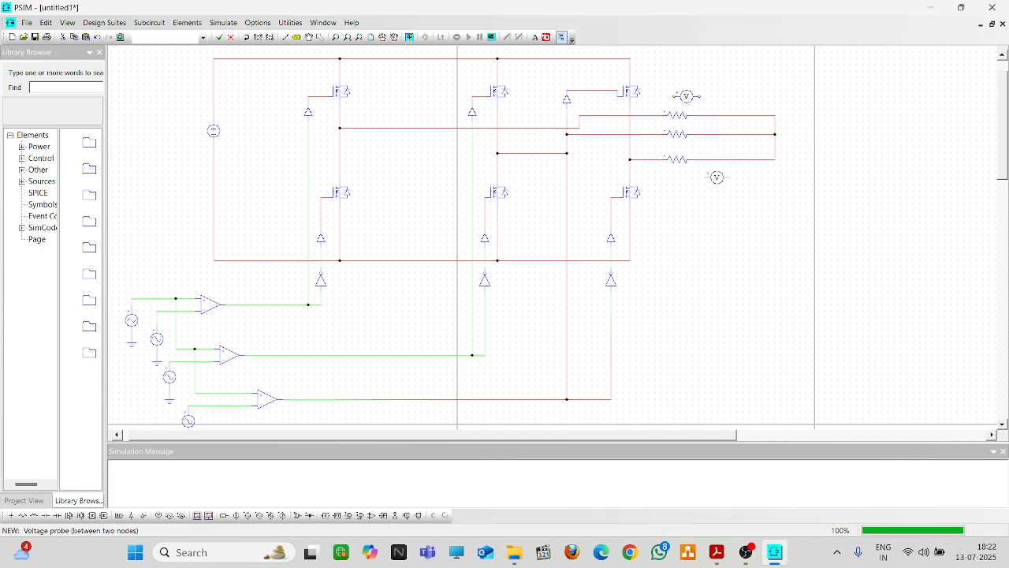
pyautogui.click(705, 177)
pyautogui.click(750, 197)
pyautogui.press('Escape')
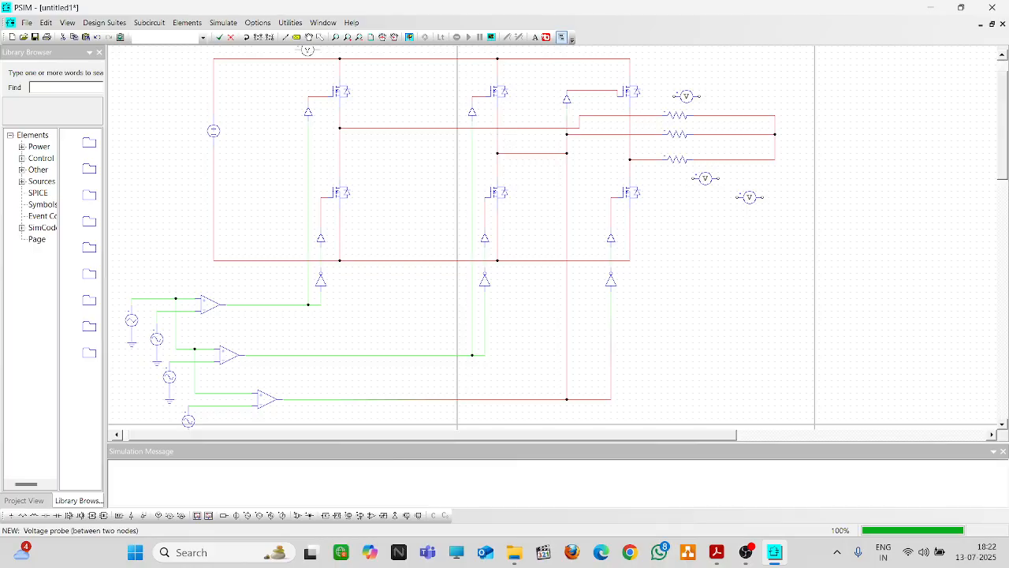
pyautogui.click(285, 38)
pyautogui.moveTo(676, 97); pyautogui.dragTo(649, 115)
pyautogui.moveTo(701, 96)
pyautogui.mouseDown()
pyautogui.moveTo(777, 97)
pyautogui.moveTo(776, 115)
pyautogui.mouseUp()
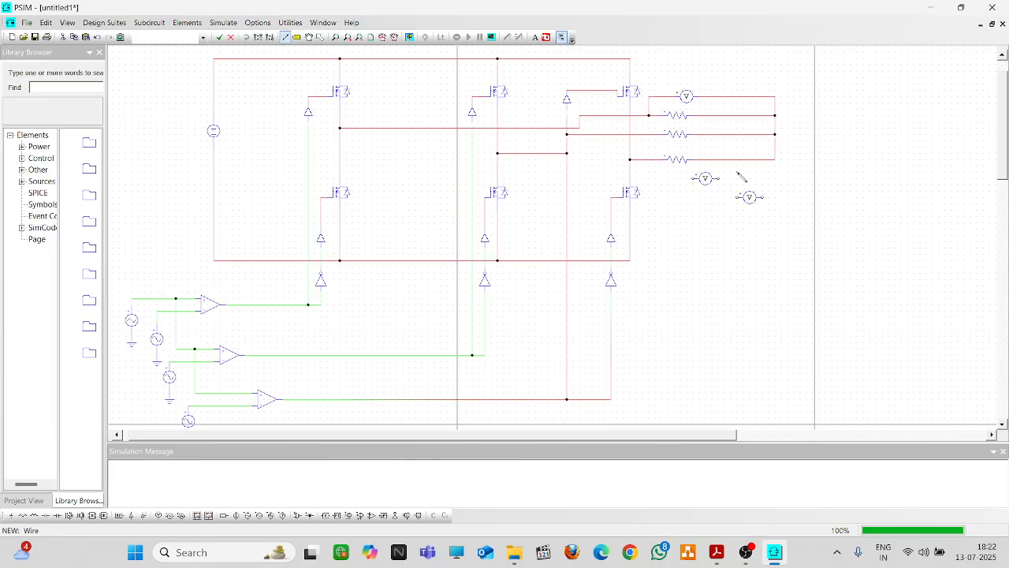
# Move the probes onto the second and third load branches and wire the middle probe across its phase
pyautogui.click(320, 37)
pyautogui.doubleClick(706, 179)
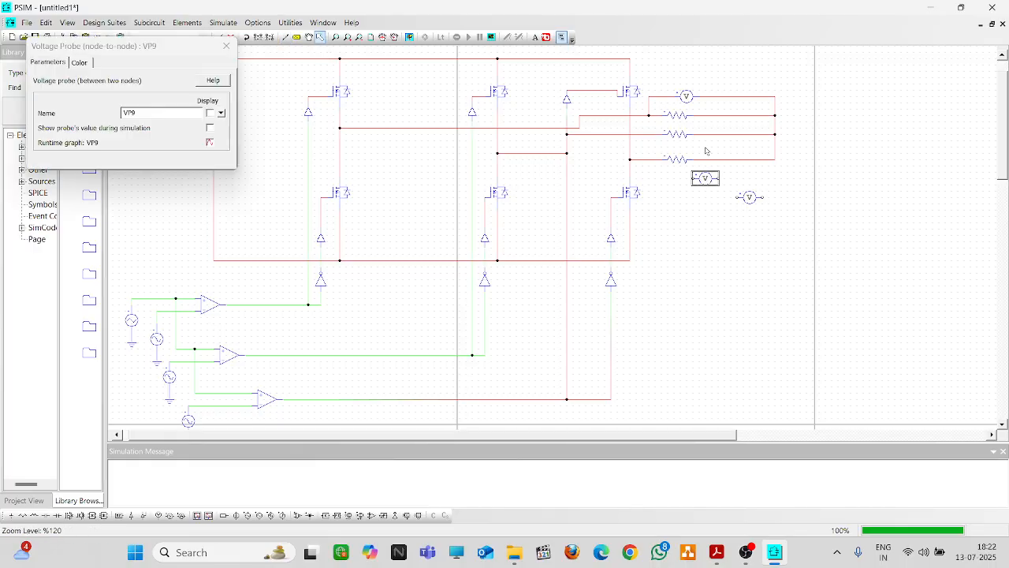
pyautogui.click(226, 46)
pyautogui.moveTo(696, 176); pyautogui.dragTo(703, 119)
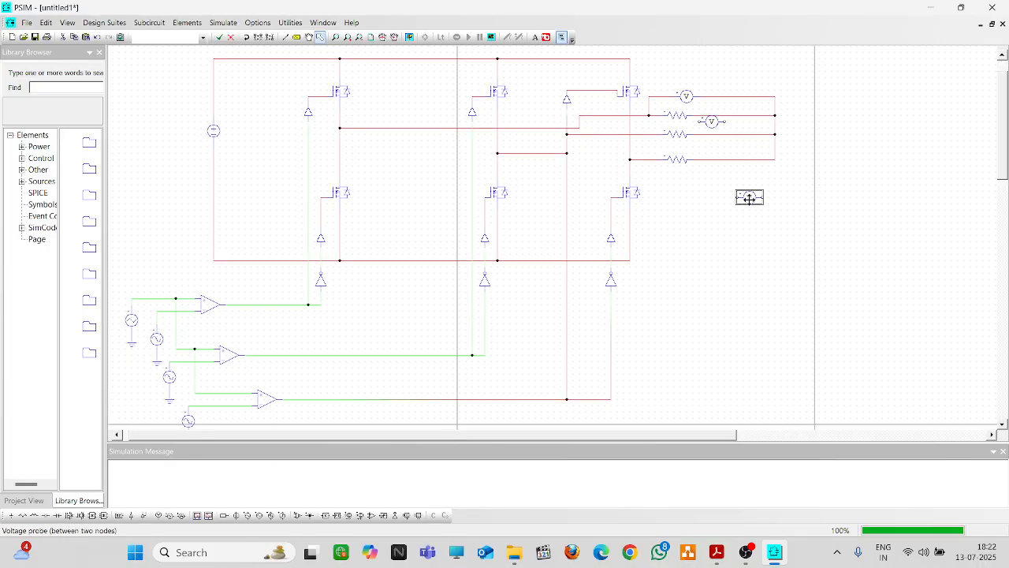
pyautogui.click(720, 149)
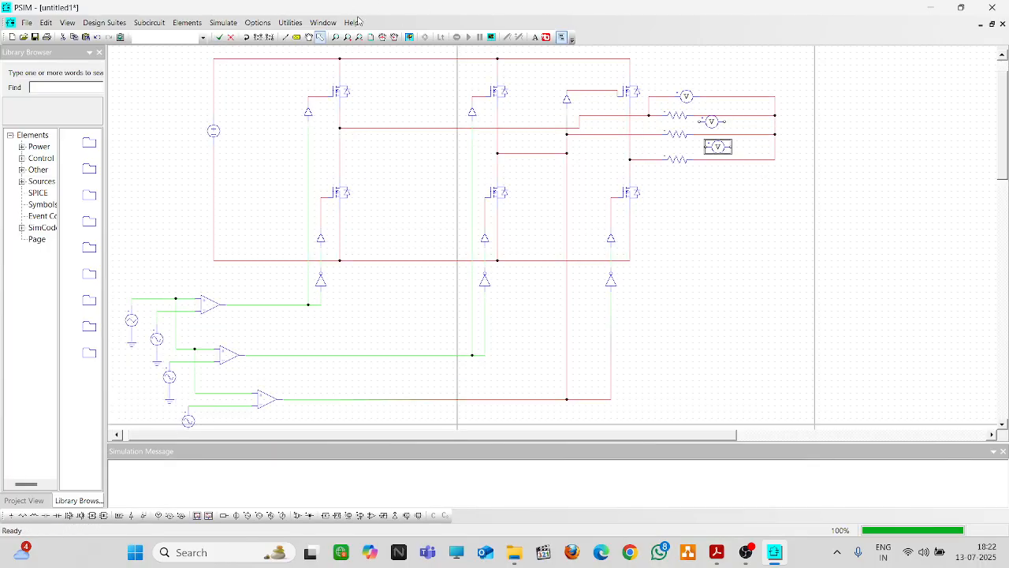
pyautogui.click(286, 37)
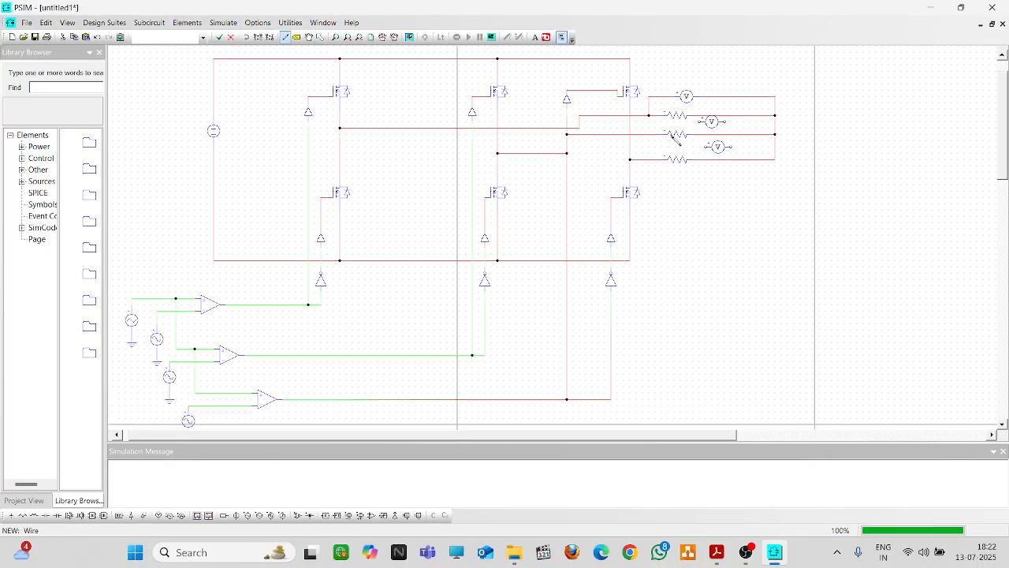
pyautogui.moveTo(700, 122); pyautogui.dragTo(644, 134)
pyautogui.moveTo(725, 124); pyautogui.dragTo(775, 122)
# Wire the lower probe between the bottom load line and the common node
pyautogui.moveTo(708, 148); pyautogui.dragTo(642, 160)
pyautogui.moveTo(732, 147); pyautogui.dragTo(776, 148)
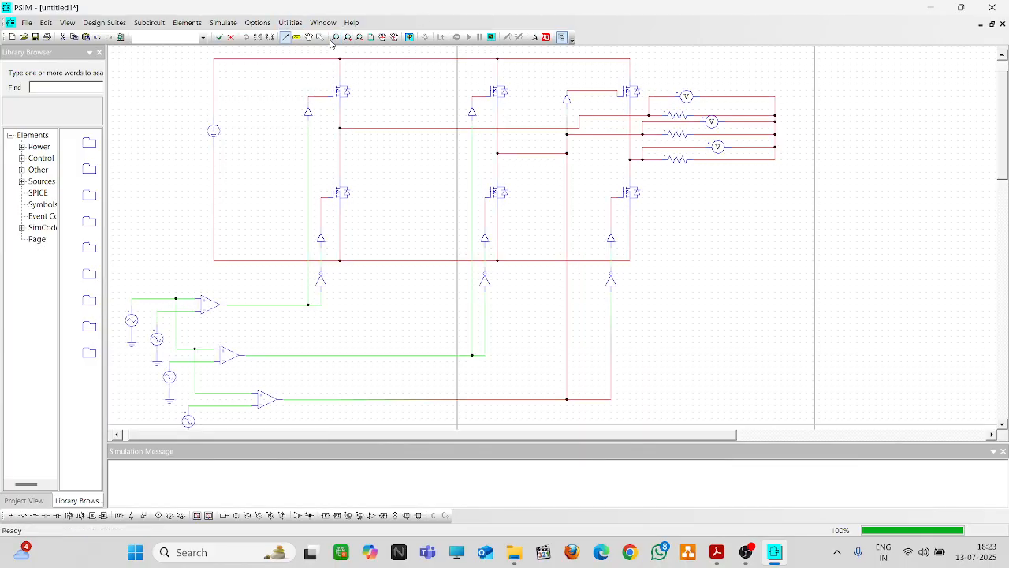
pyautogui.click(319, 37)
pyautogui.doubleClick(676, 159)
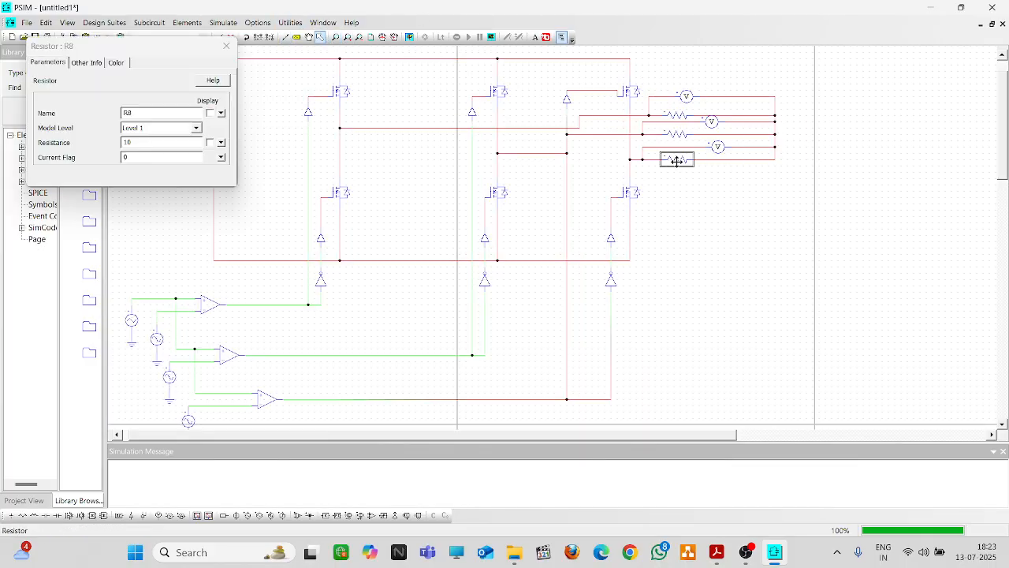
pyautogui.click(226, 45)
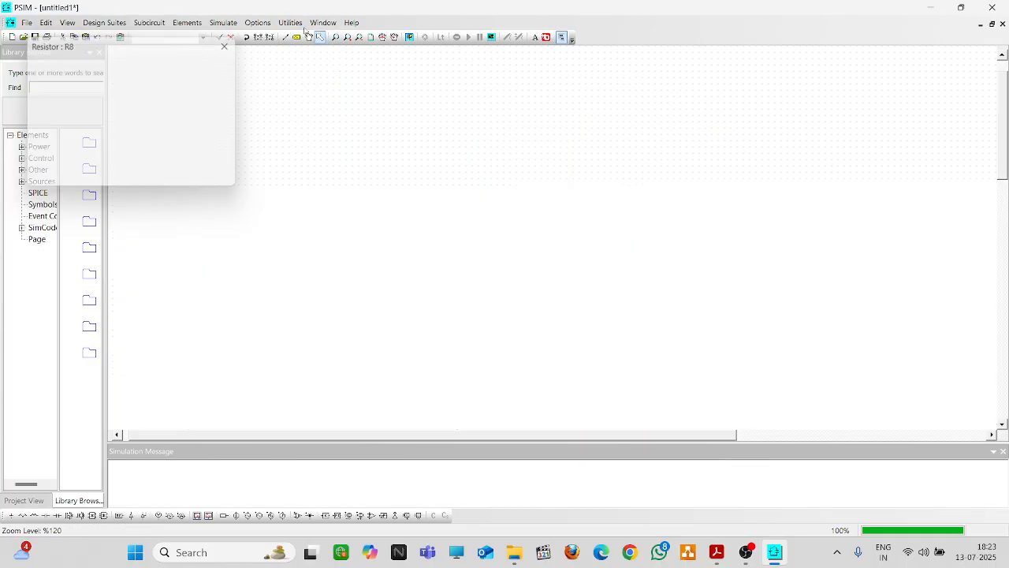
# Display the names of the three load probes Va, Vb (VP9) and Vc (VP10) on the schematic
pyautogui.doubleClick(684, 94)
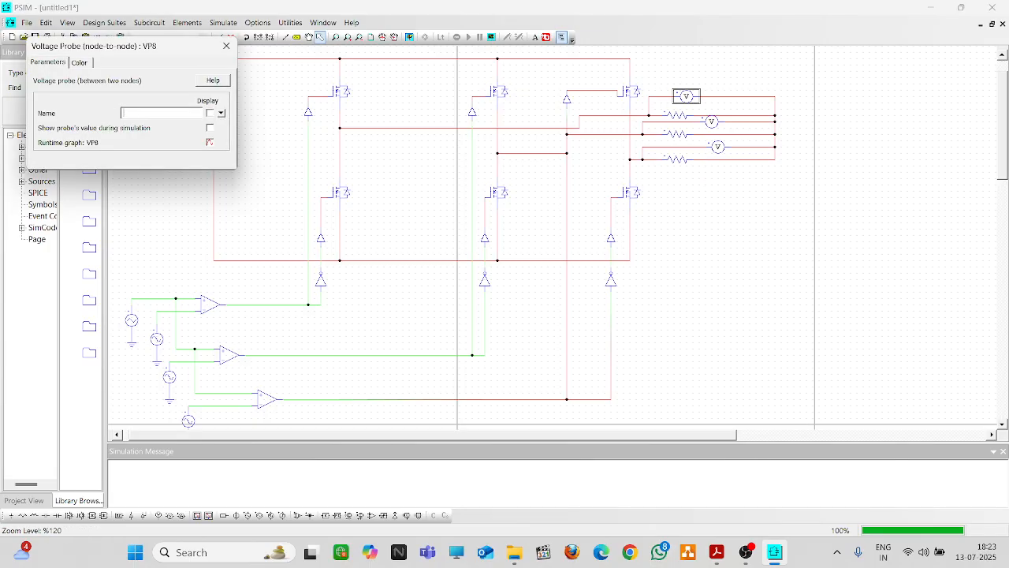
pyautogui.click(209, 113)
pyautogui.click(227, 46)
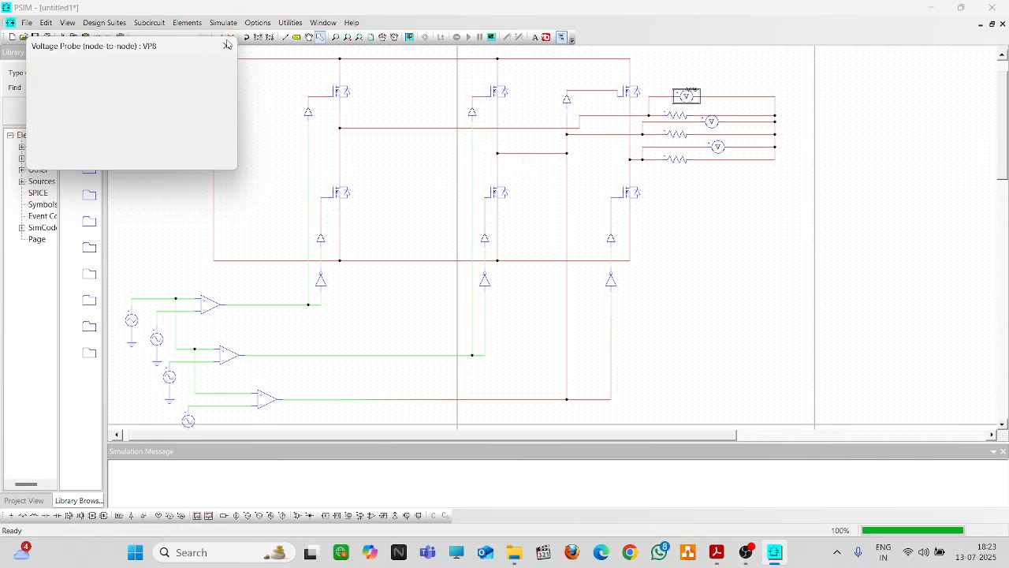
pyautogui.doubleClick(712, 121)
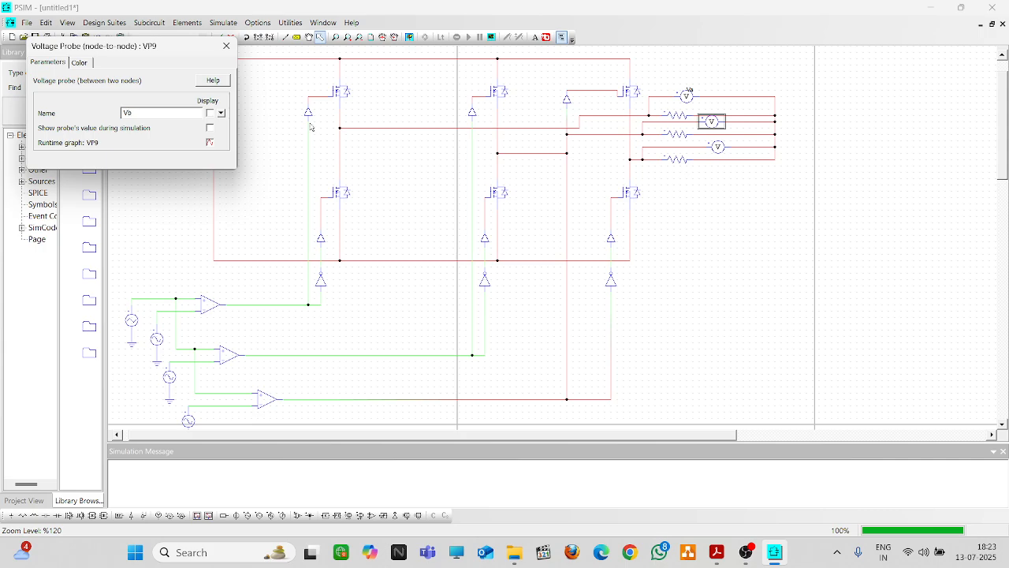
pyautogui.click(211, 113)
pyautogui.click(226, 46)
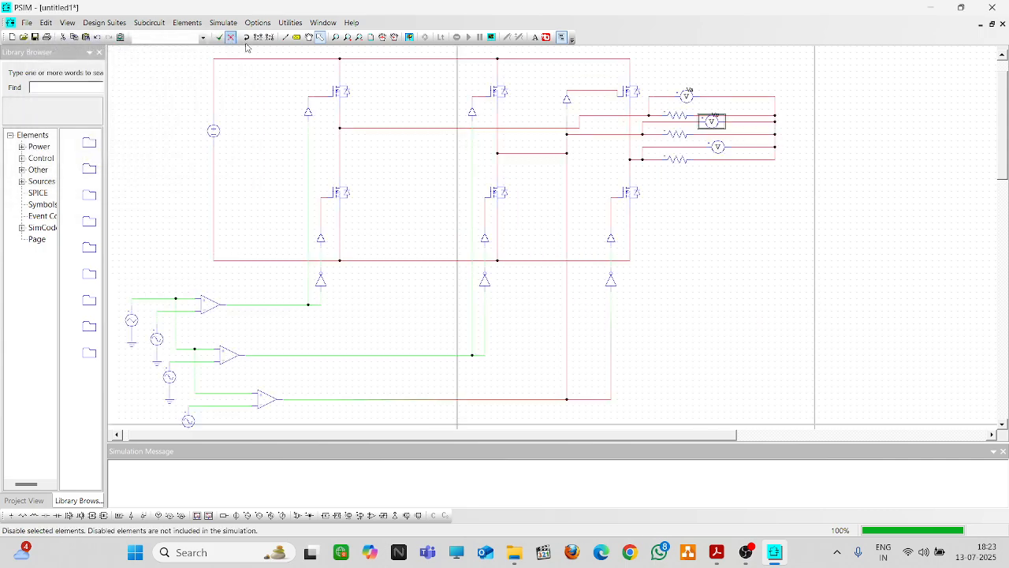
pyautogui.doubleClick(718, 147)
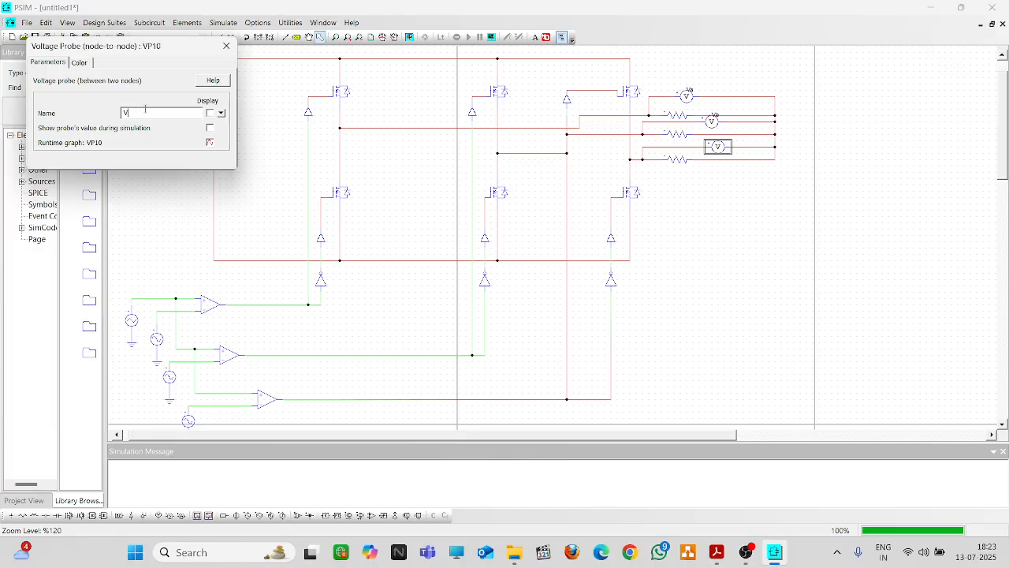
pyautogui.click(209, 112)
pyautogui.click(226, 46)
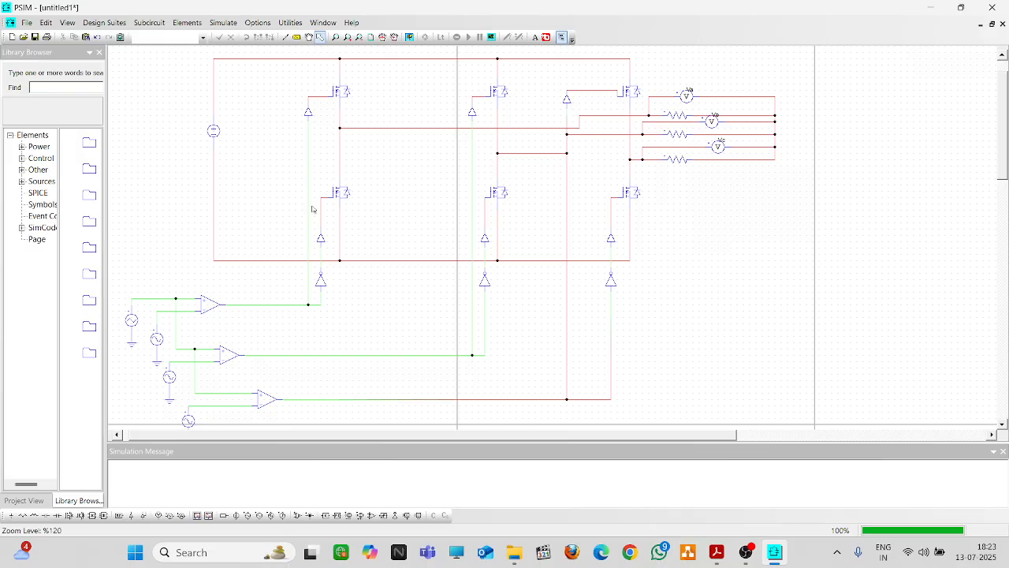
# Add a Simulation Control element to the schematic
pyautogui.click(223, 22)
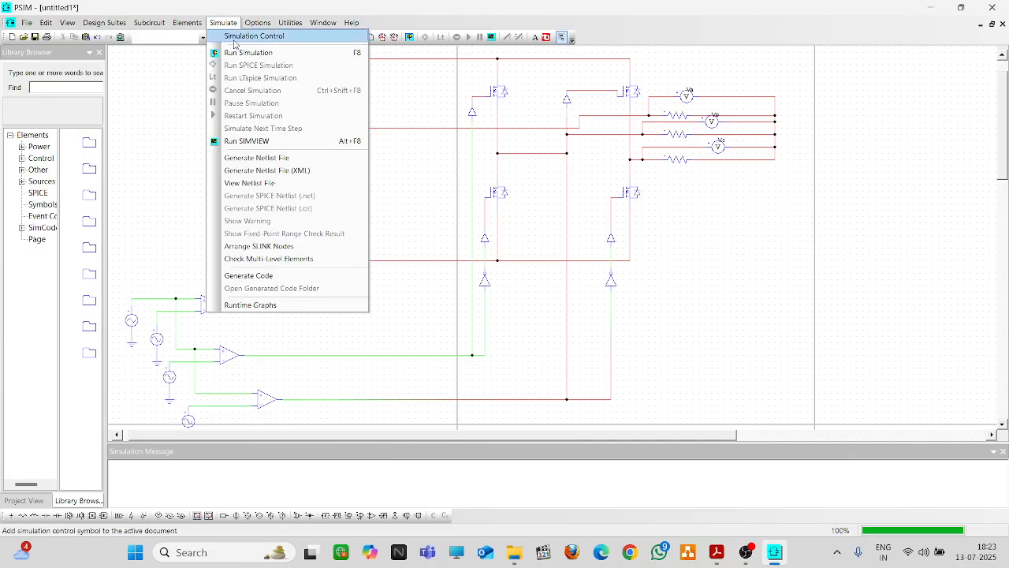
pyautogui.click(255, 36)
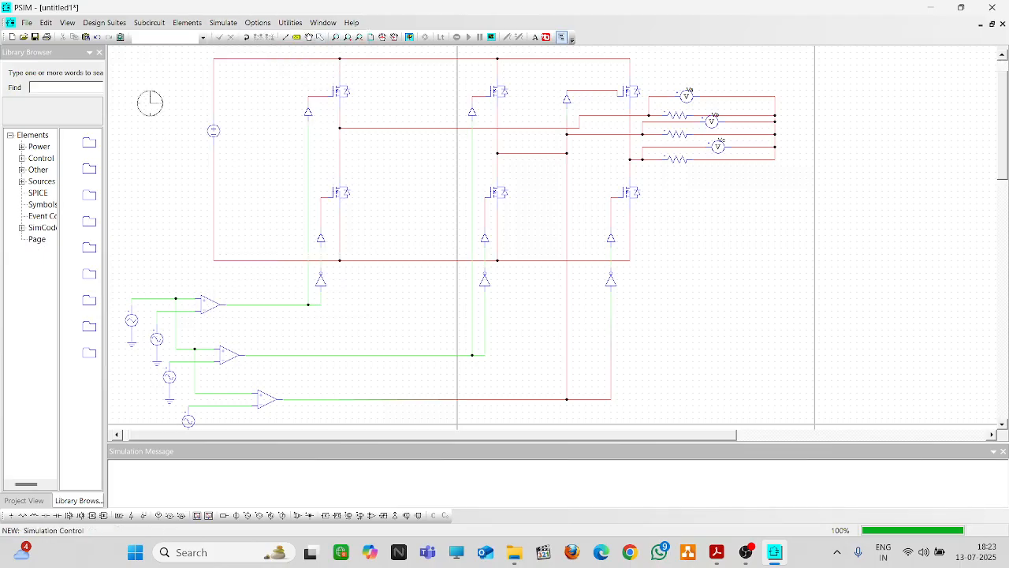
pyautogui.doubleClick(179, 85)
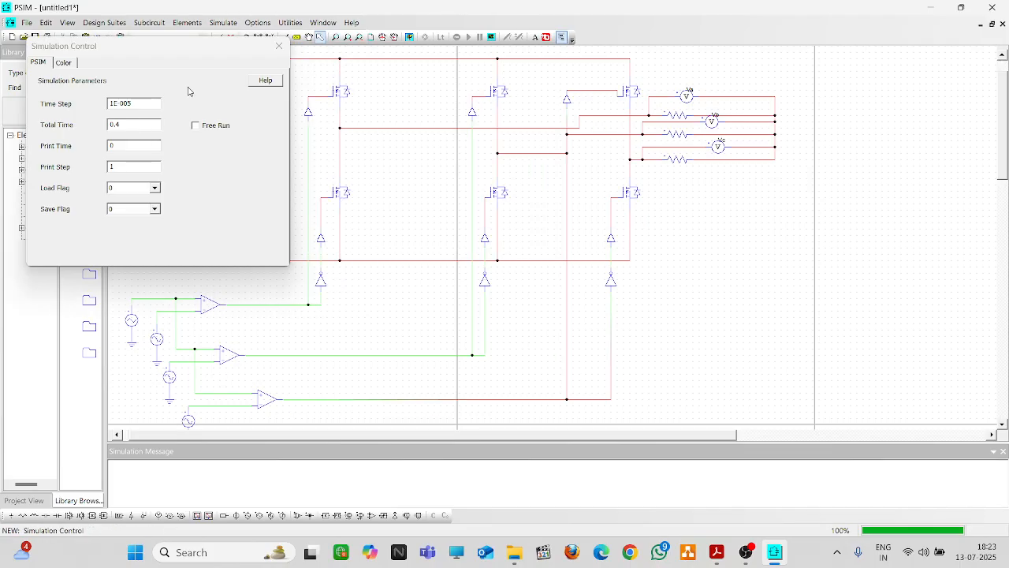
pyautogui.click(284, 46)
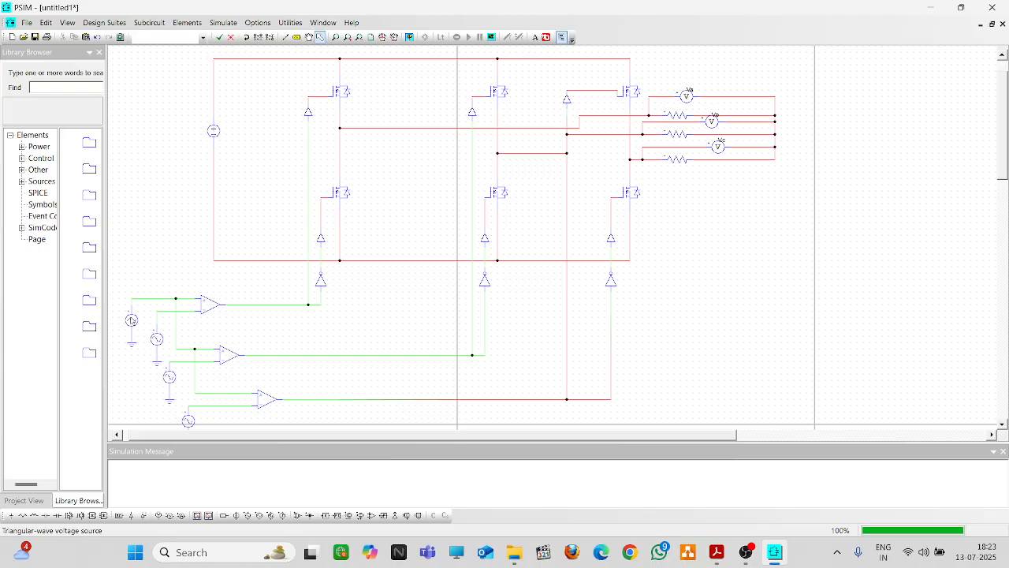
# Keep V8 at 0° and set sine sources V9 and V10 to 120° and 240° phase angles
pyautogui.doubleClick(132, 320)
pyautogui.click(228, 47)
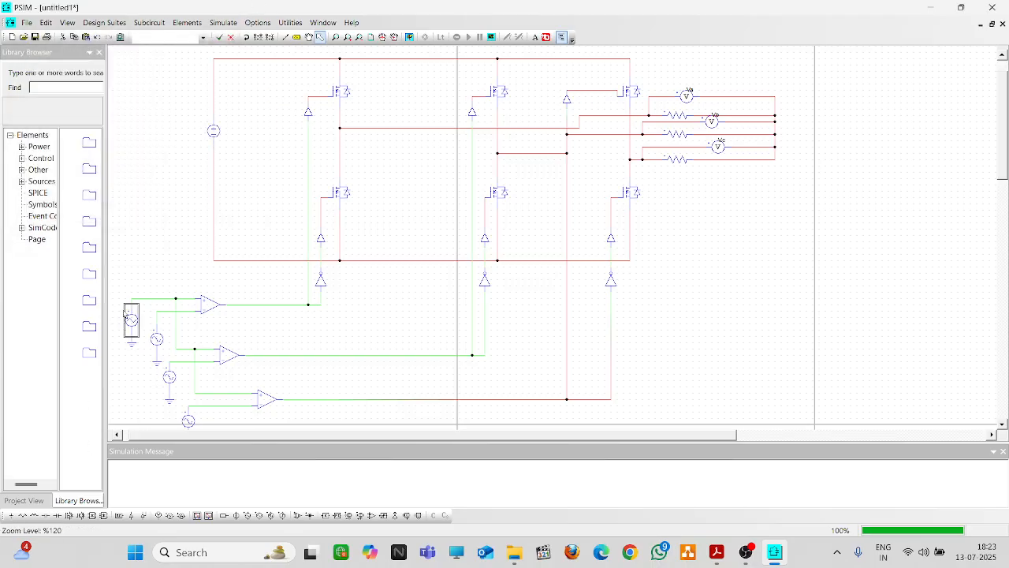
pyautogui.doubleClick(157, 339)
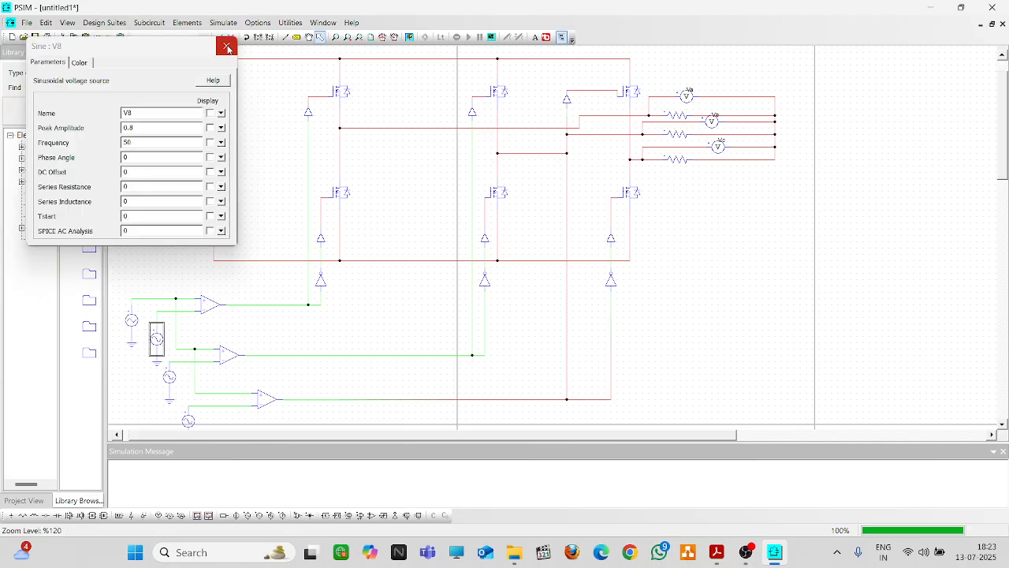
pyautogui.click(228, 46)
pyautogui.click(167, 373)
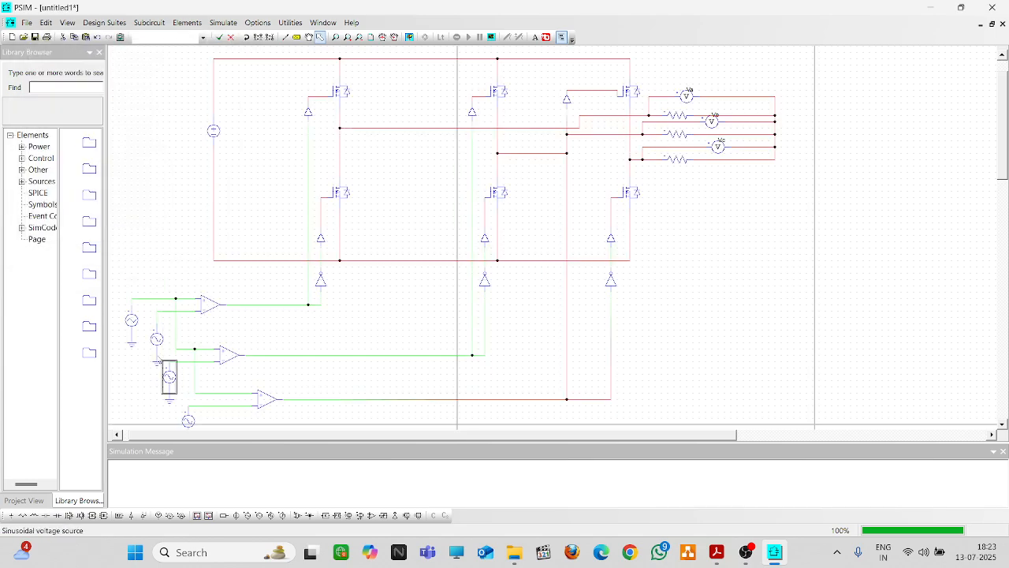
pyautogui.doubleClick(164, 374)
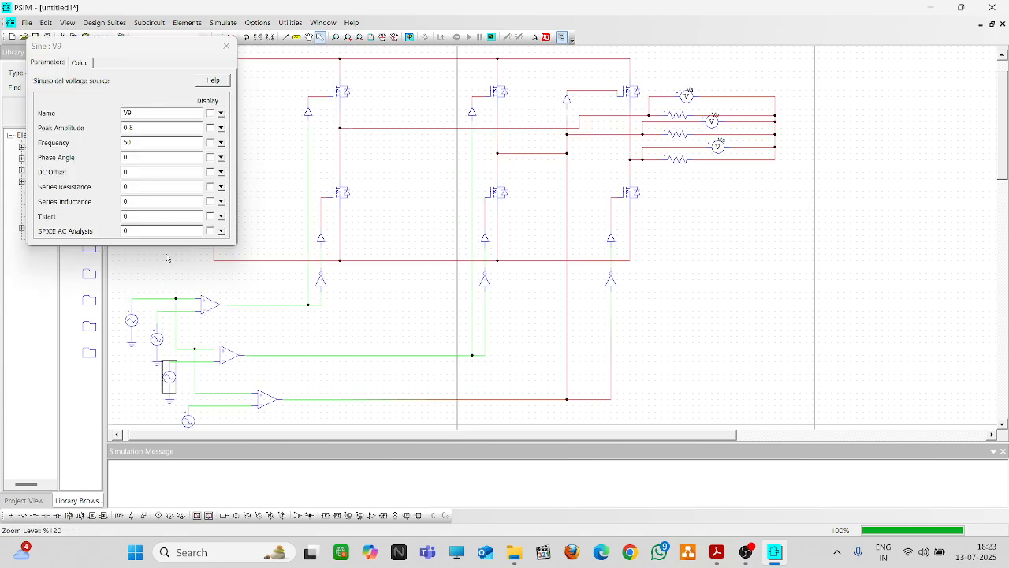
pyautogui.doubleClick(135, 160)
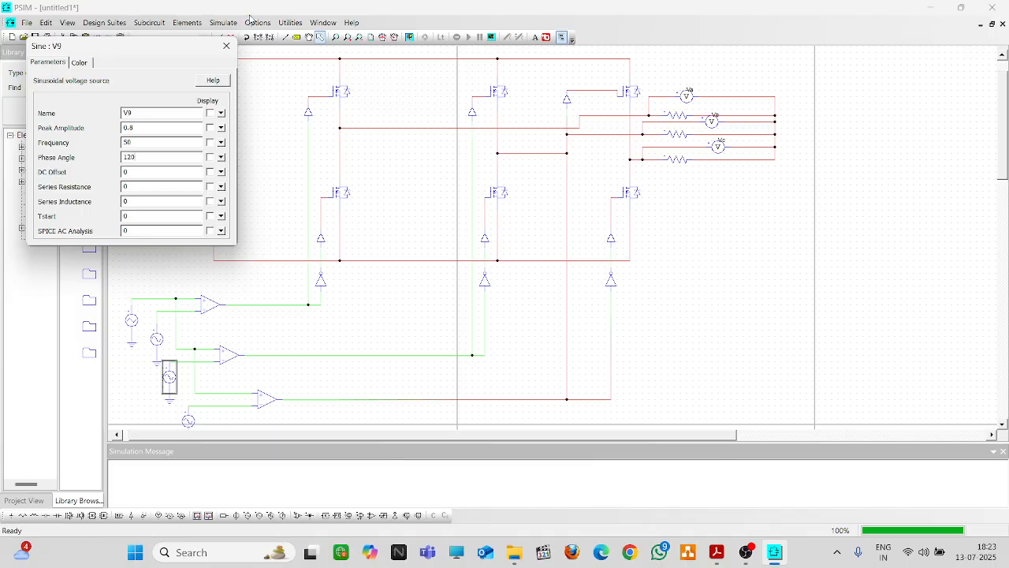
pyautogui.click(226, 46)
pyautogui.doubleClick(188, 419)
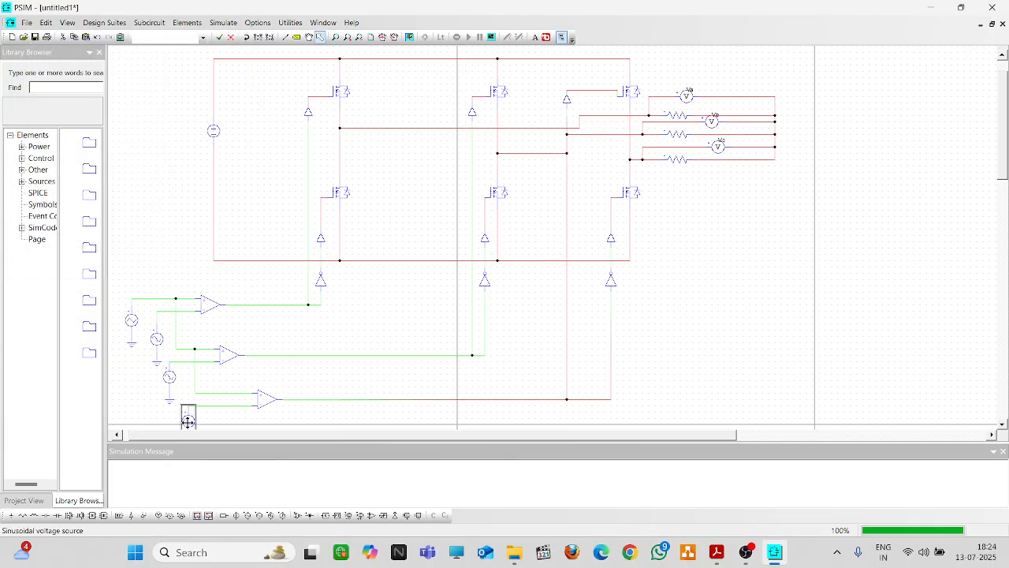
pyautogui.moveTo(132, 160); pyautogui.dragTo(119, 158)
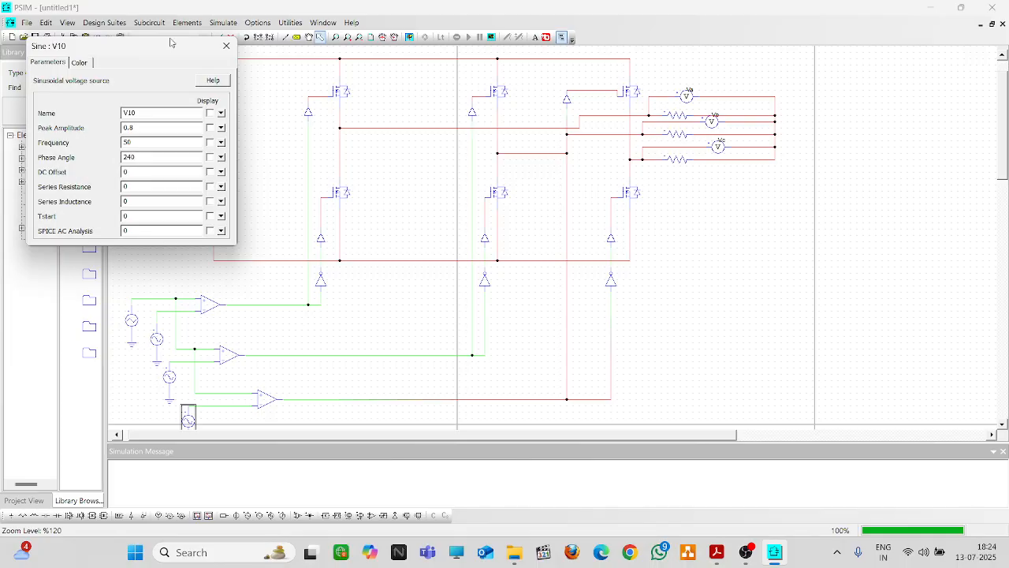
pyautogui.click(226, 45)
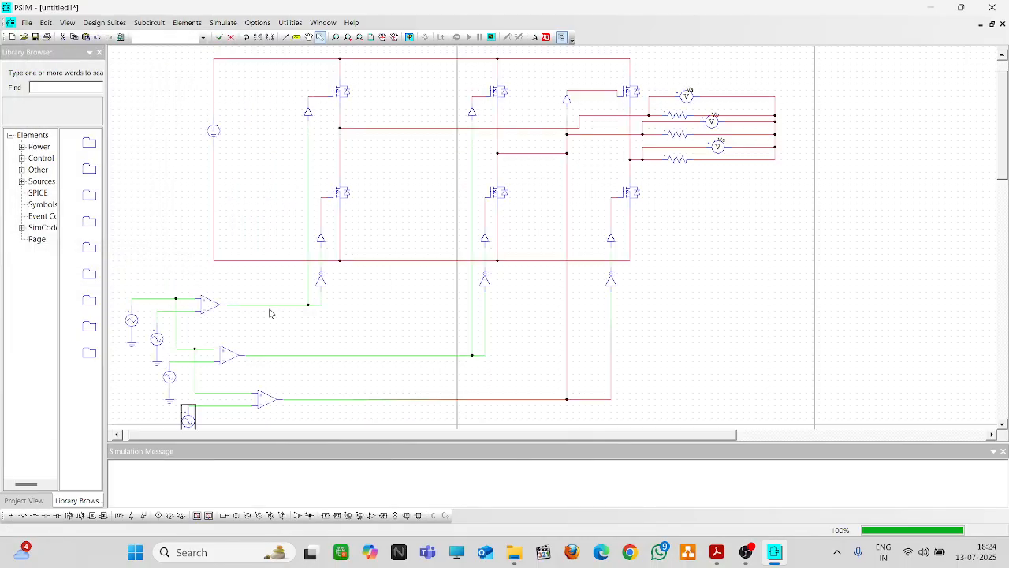
# Reopen V8, V9 and V10 to confirm phase angles of 0, 120 and 240 degrees
pyautogui.doubleClick(157, 339)
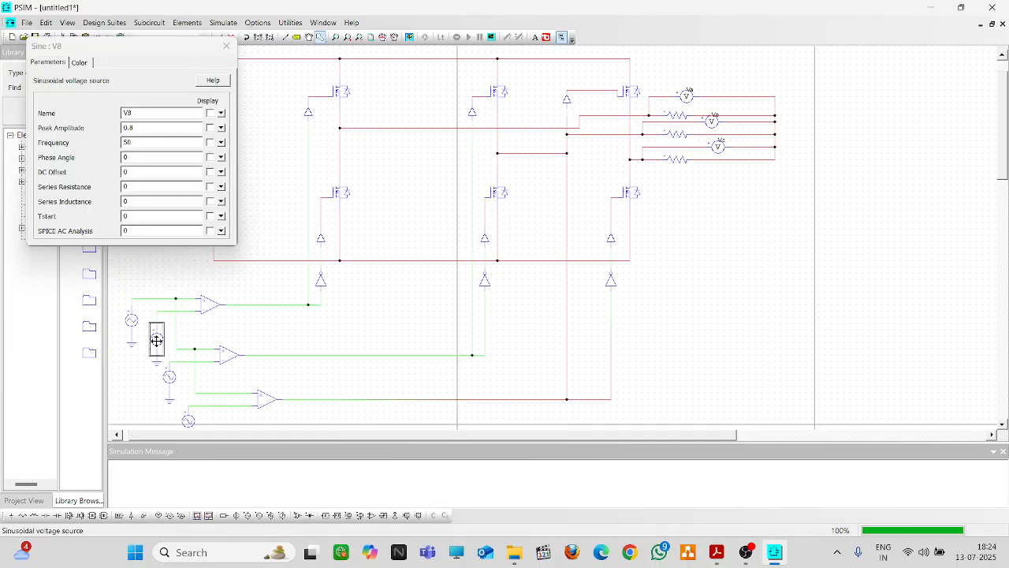
pyautogui.click(225, 46)
pyautogui.doubleClick(169, 378)
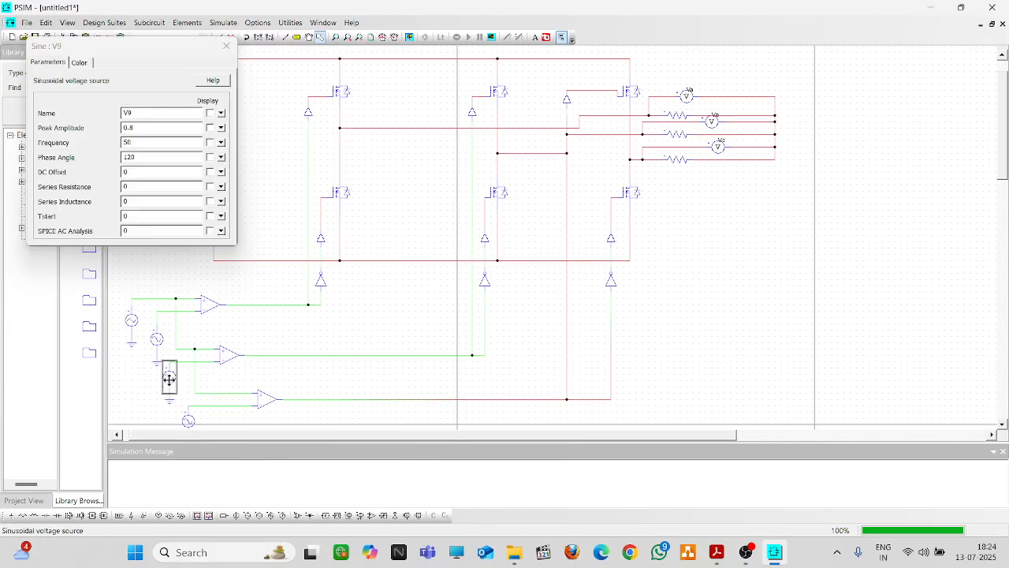
pyautogui.click(227, 46)
pyautogui.doubleClick(190, 419)
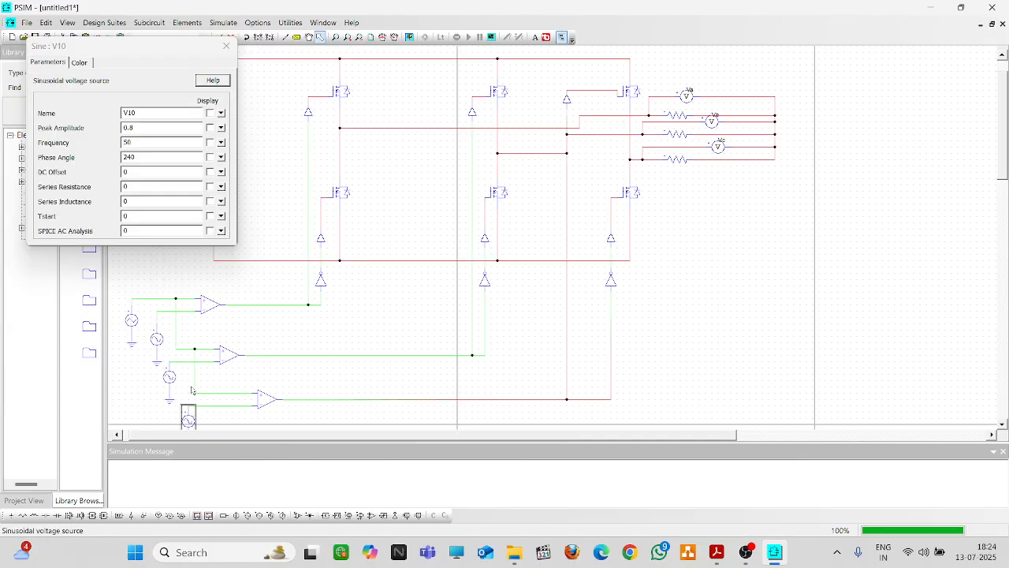
pyautogui.click(224, 49)
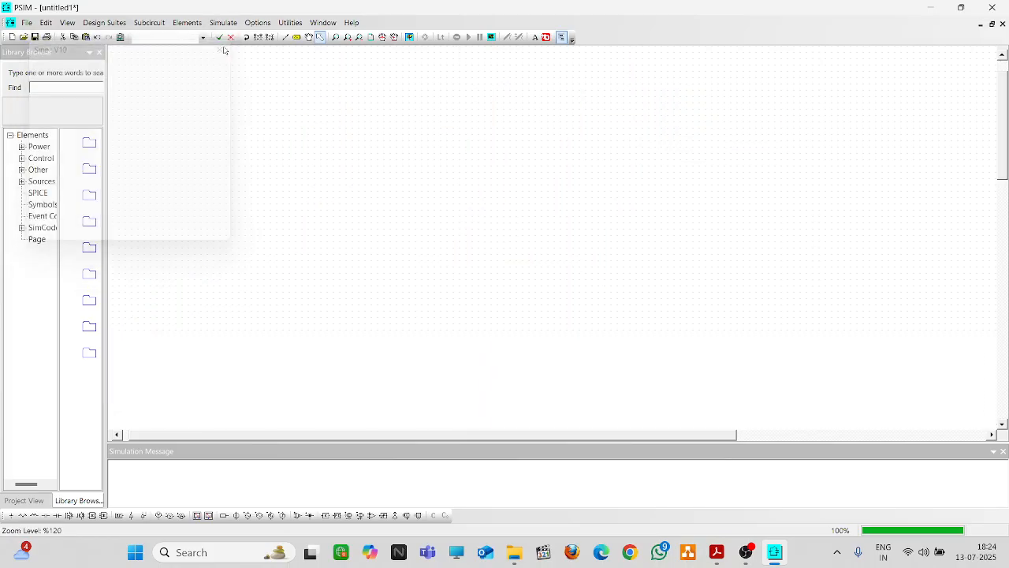
# Run the simulation, plot Va in SimView and maximize the graph
pyautogui.click(409, 37)
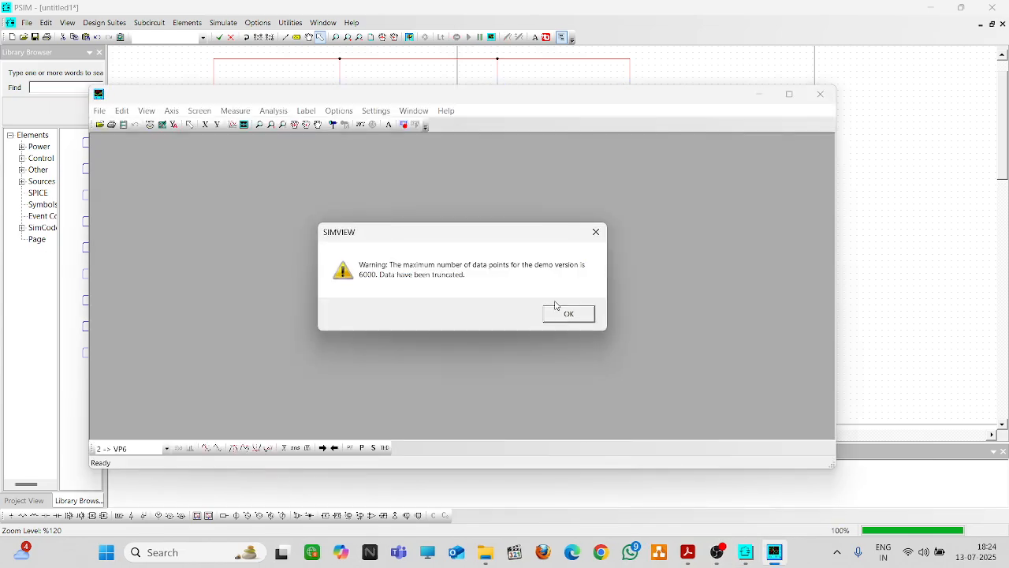
pyautogui.click(565, 313)
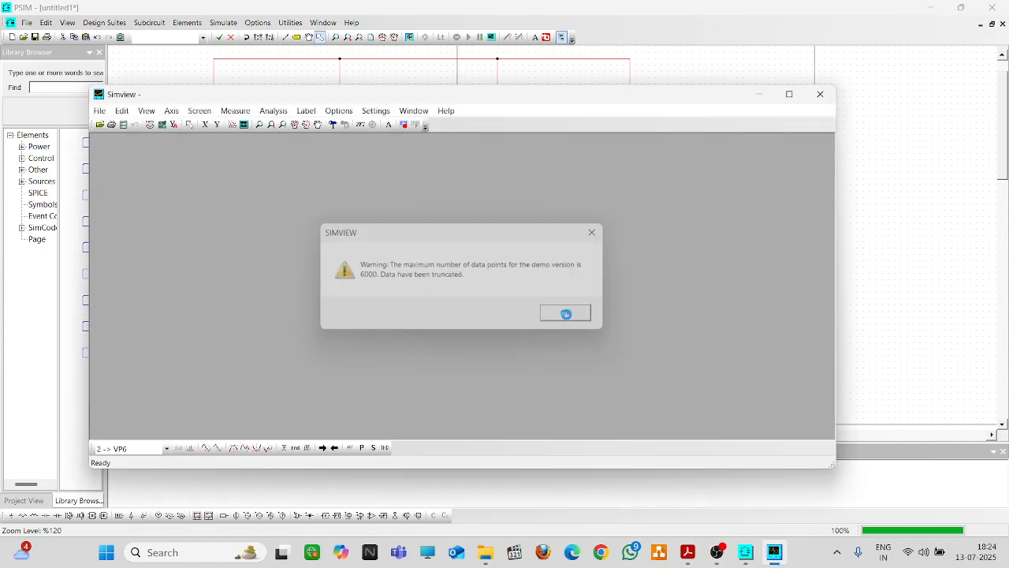
pyautogui.click(297, 195)
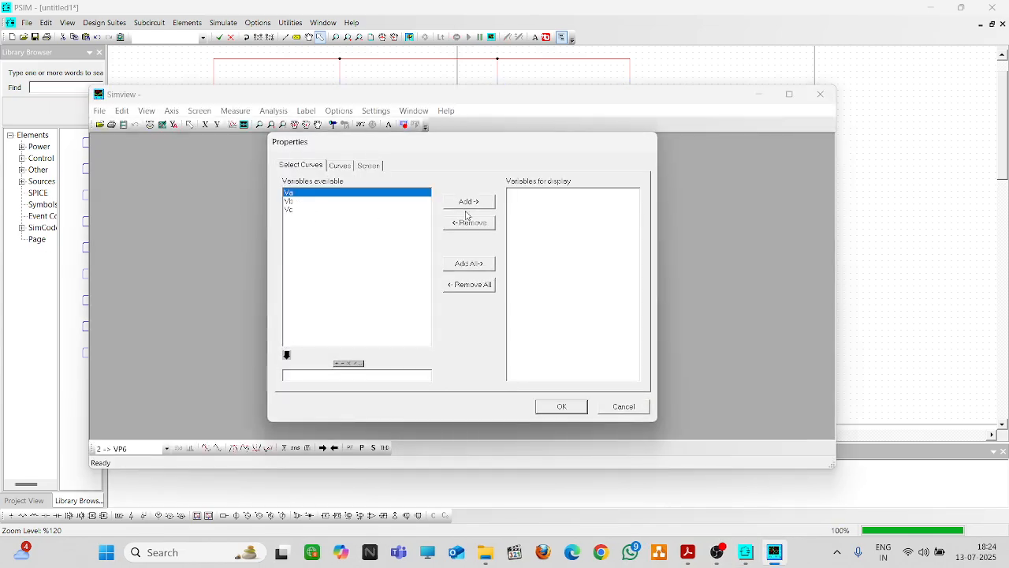
pyautogui.click(485, 205)
pyautogui.click(562, 406)
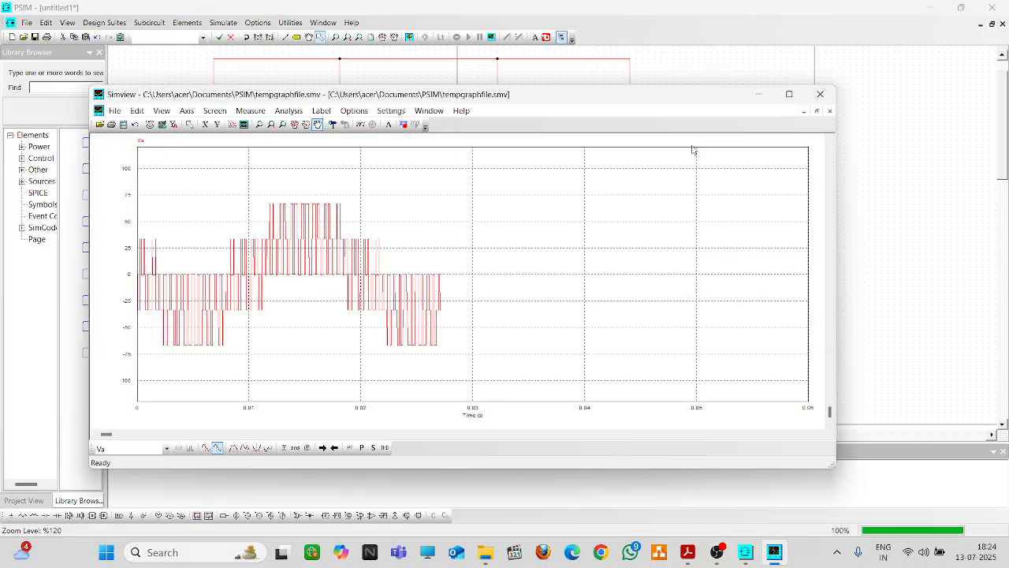
pyautogui.click(694, 145)
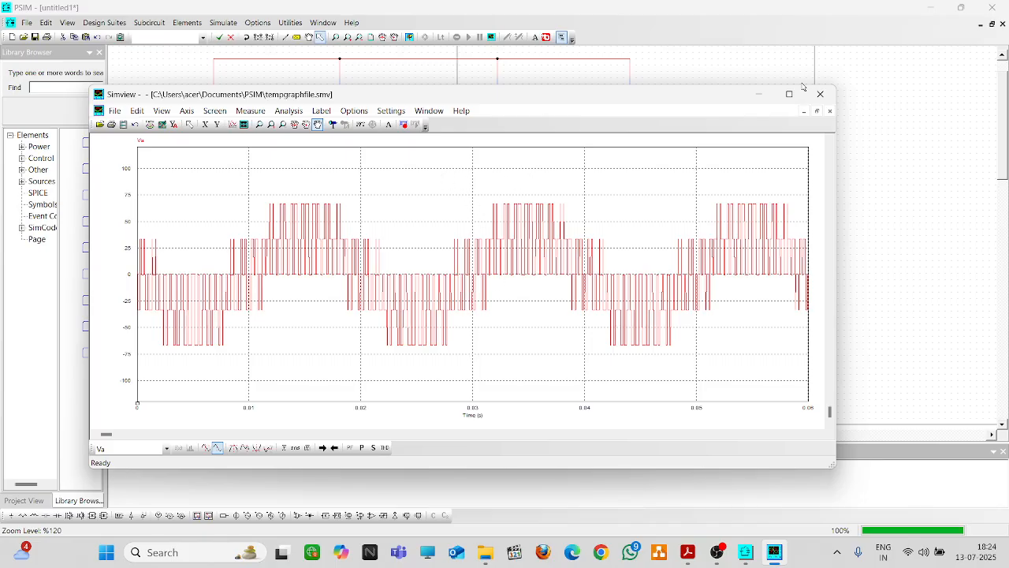
pyautogui.moveTo(785, 98)
# Maximize SimView and add a second panel plotting Vb
pyautogui.click(789, 94)
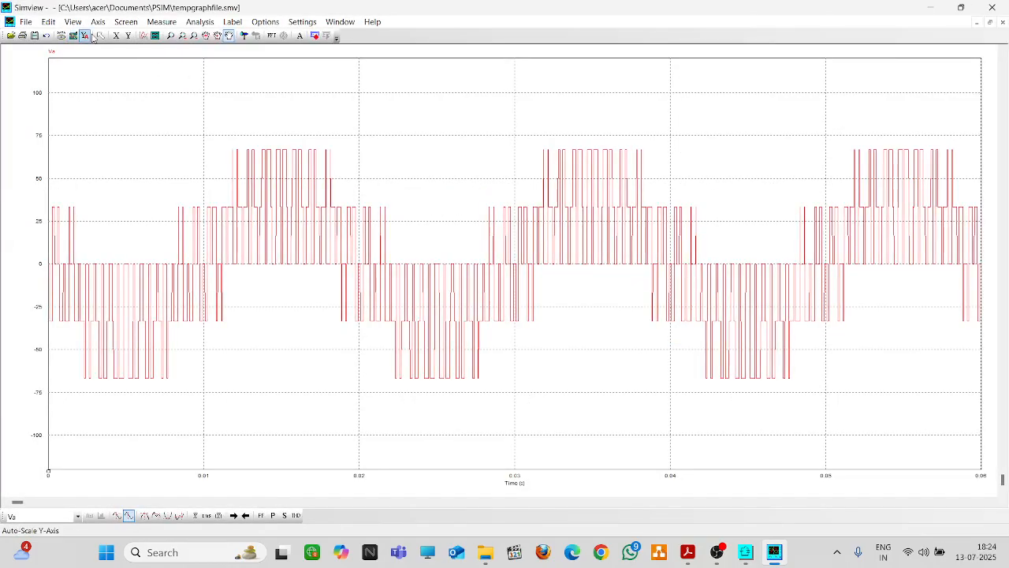
pyautogui.click(156, 35)
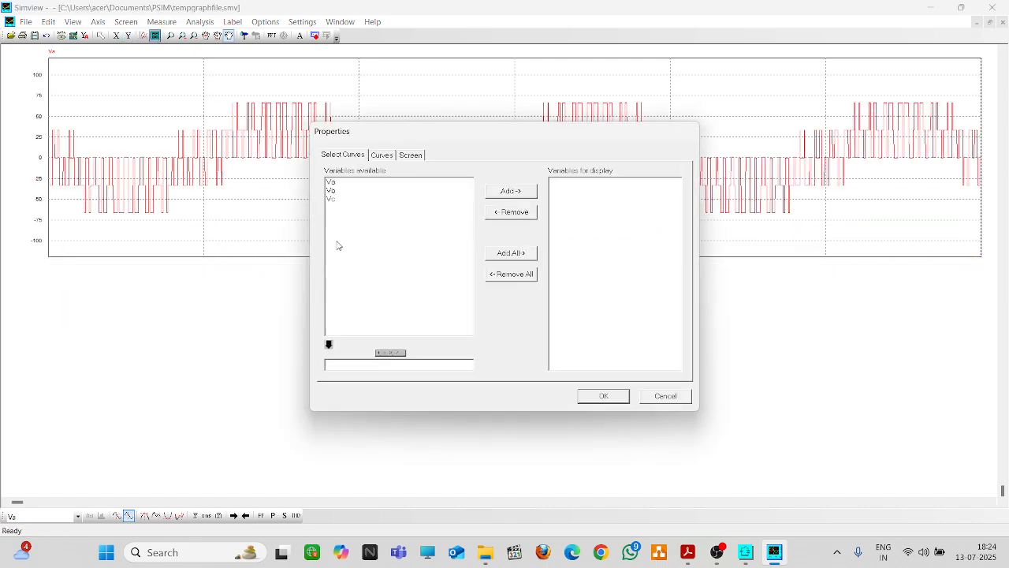
pyautogui.click(428, 190)
pyautogui.click(510, 191)
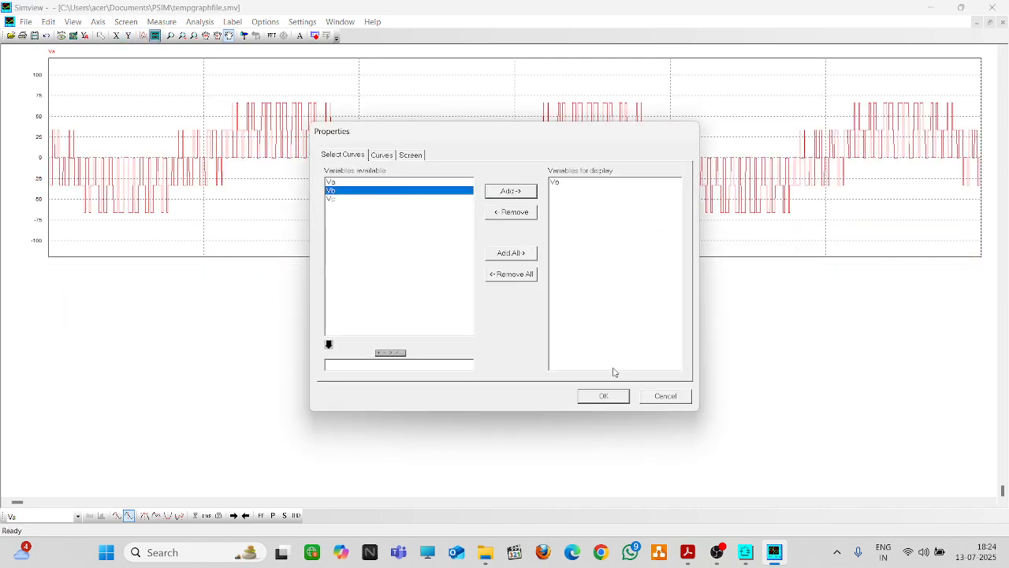
pyautogui.click(604, 395)
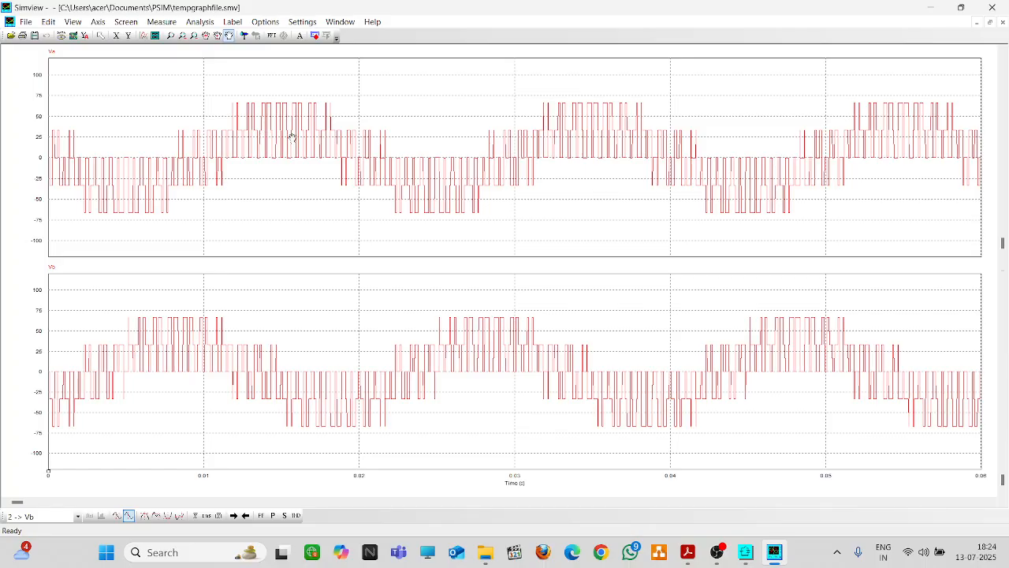
# Add a third panel plotting Vc, then close SimView
pyautogui.click(156, 35)
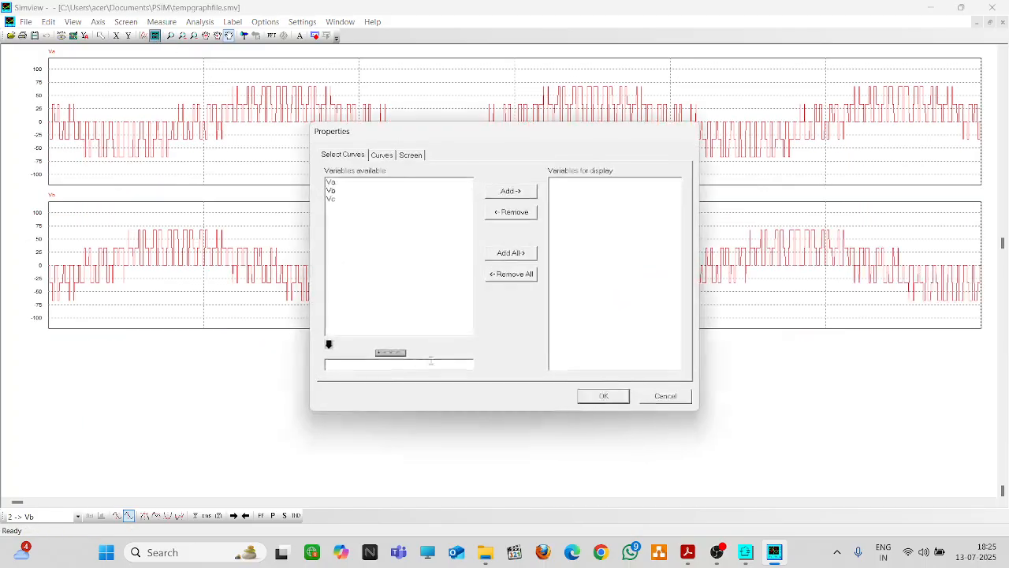
pyautogui.click(344, 200)
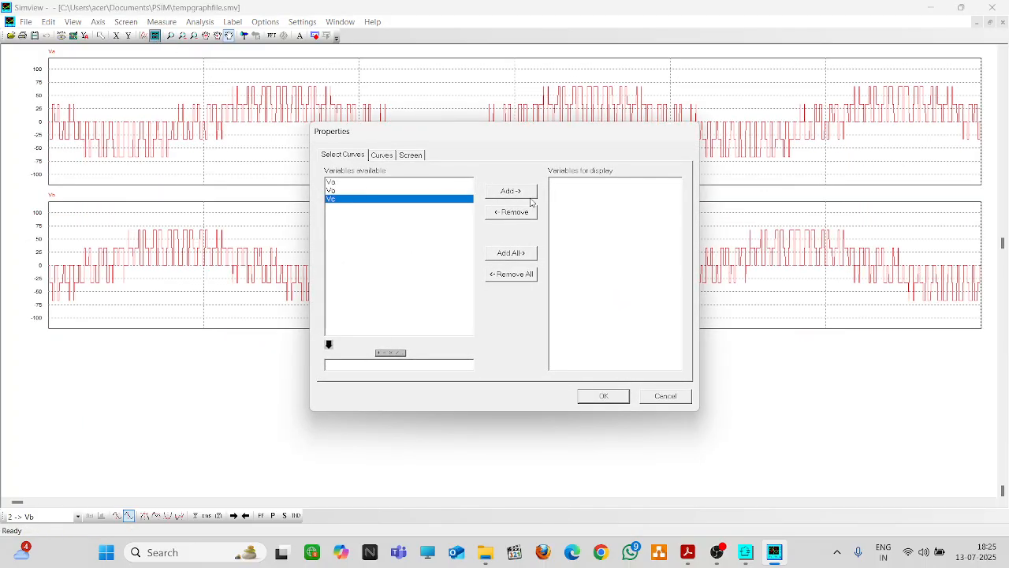
pyautogui.click(533, 192)
pyautogui.click(618, 398)
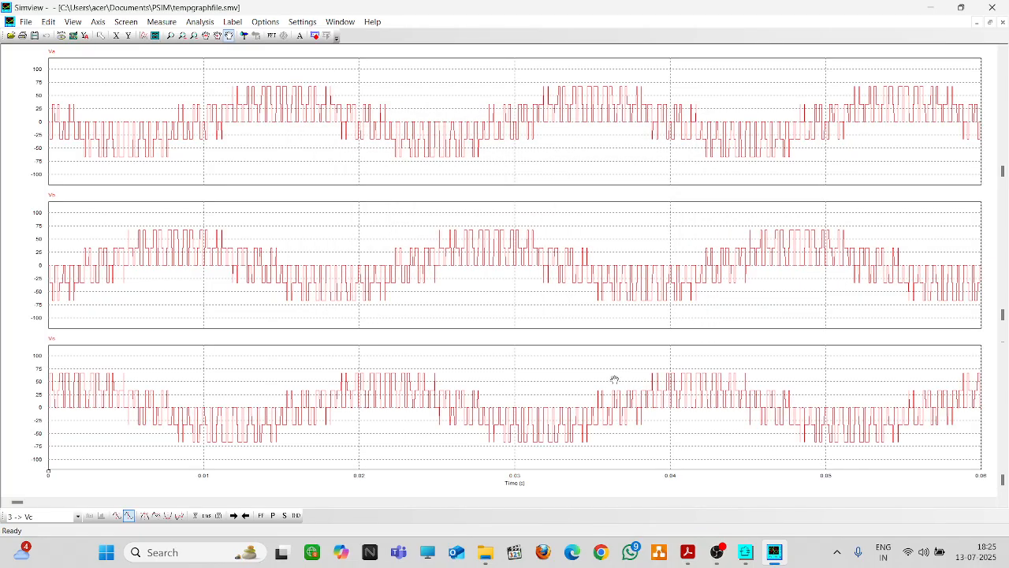
pyautogui.click(992, 7)
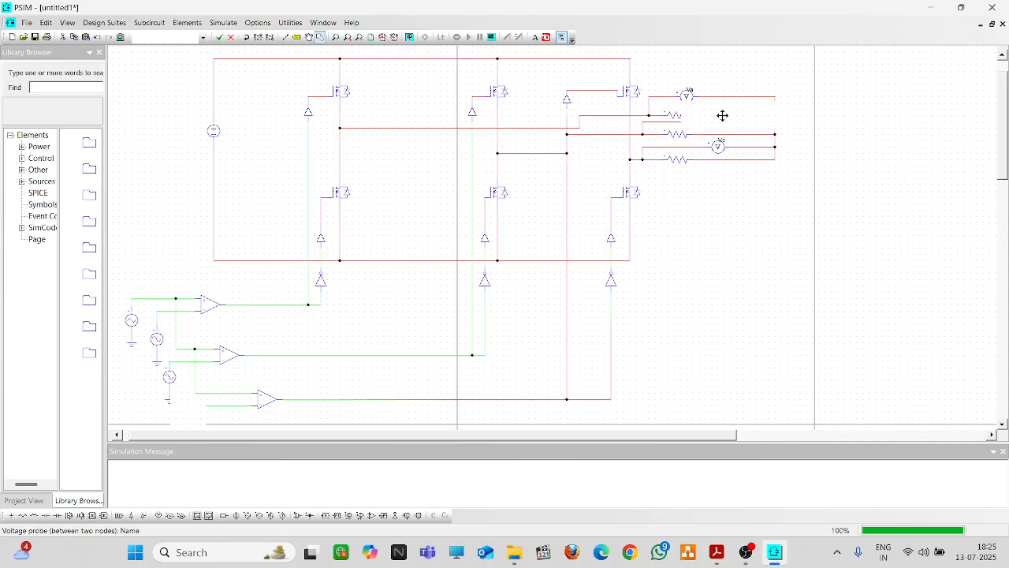
# Delete the wires right of the top, middle and bottom load resistors
pyautogui.click(726, 115)
pyautogui.press('Delete')
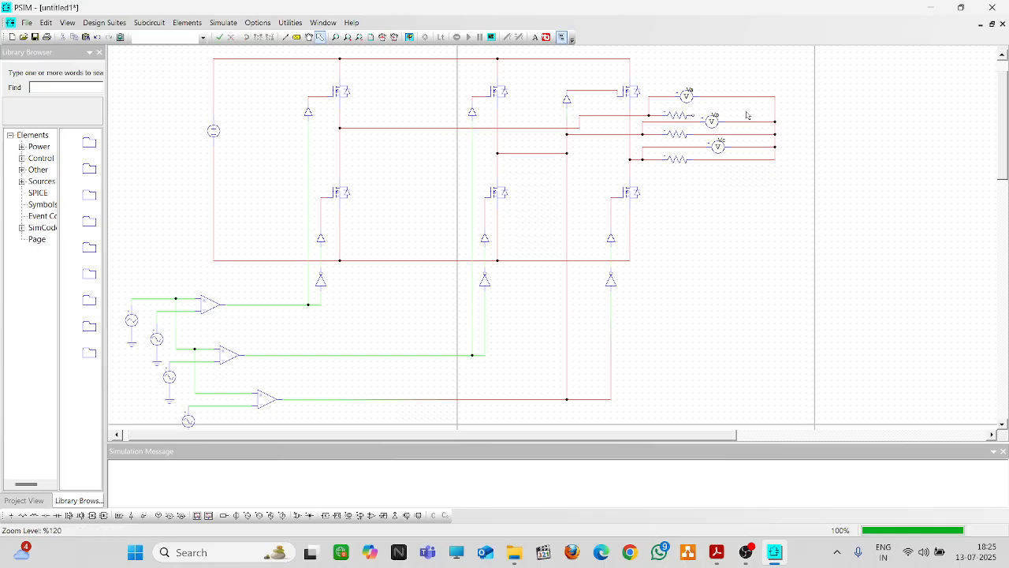
pyautogui.click(735, 134)
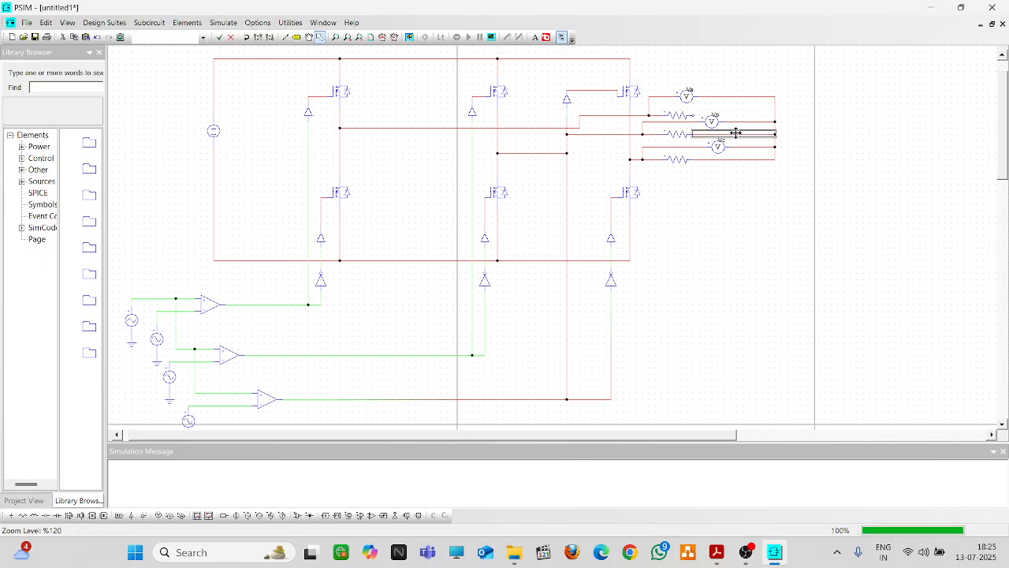
pyautogui.press('Delete')
pyautogui.click(731, 160)
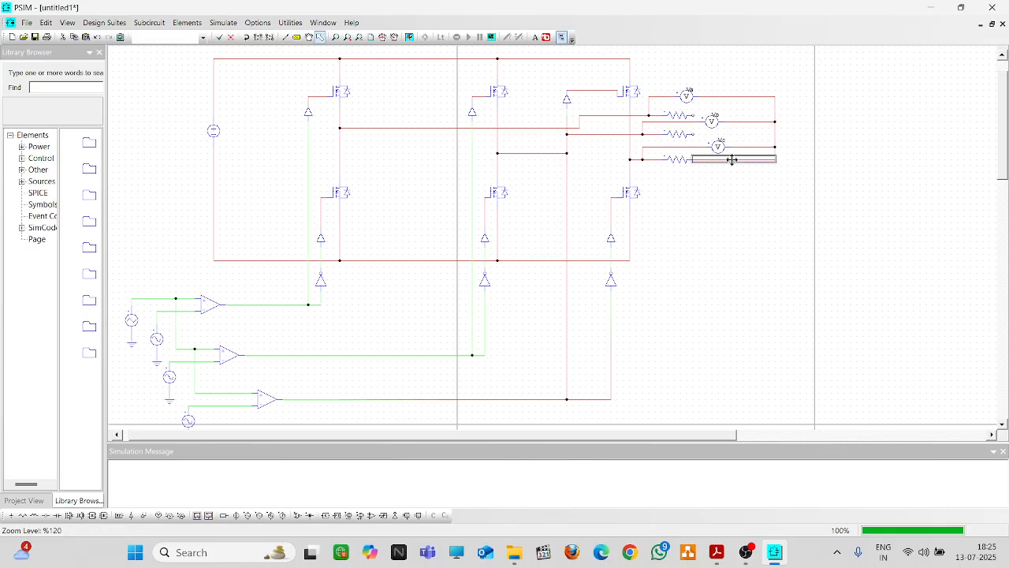
pyautogui.press('Delete')
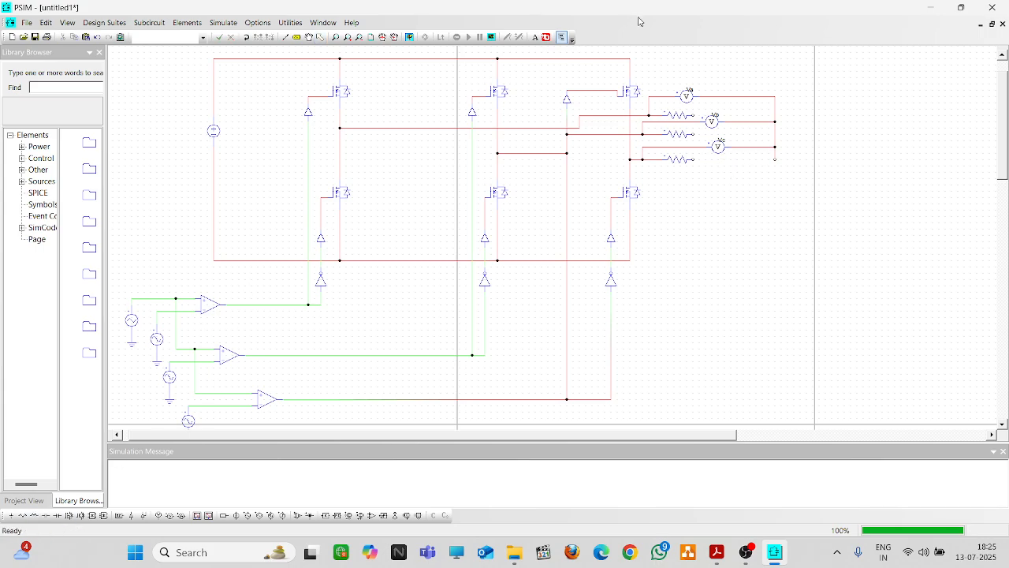
# Place three inductors beside the load resistors and wire the bottom resistor to its inductor
pyautogui.click(34, 515)
pyautogui.click(746, 114)
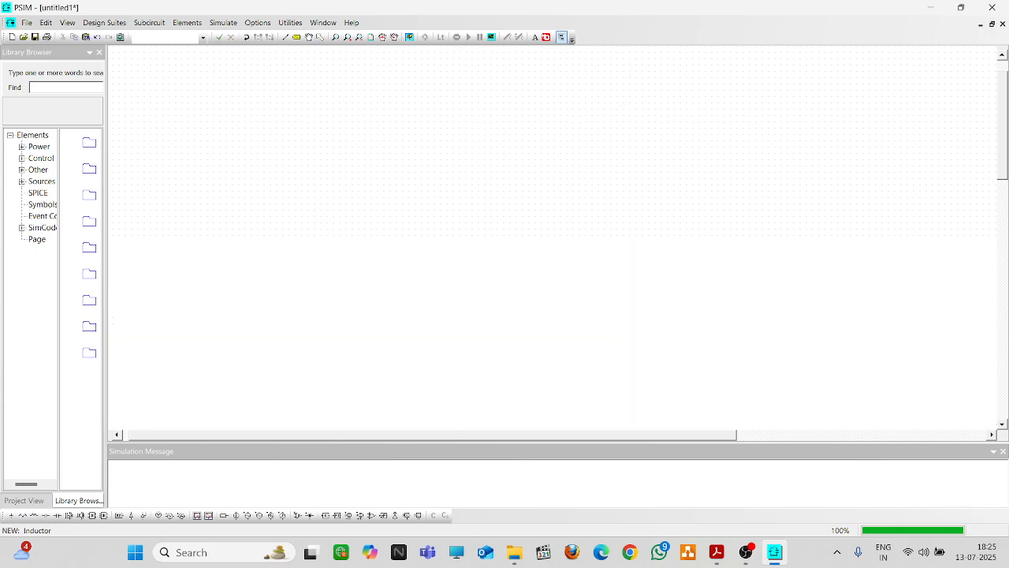
pyautogui.click(745, 134)
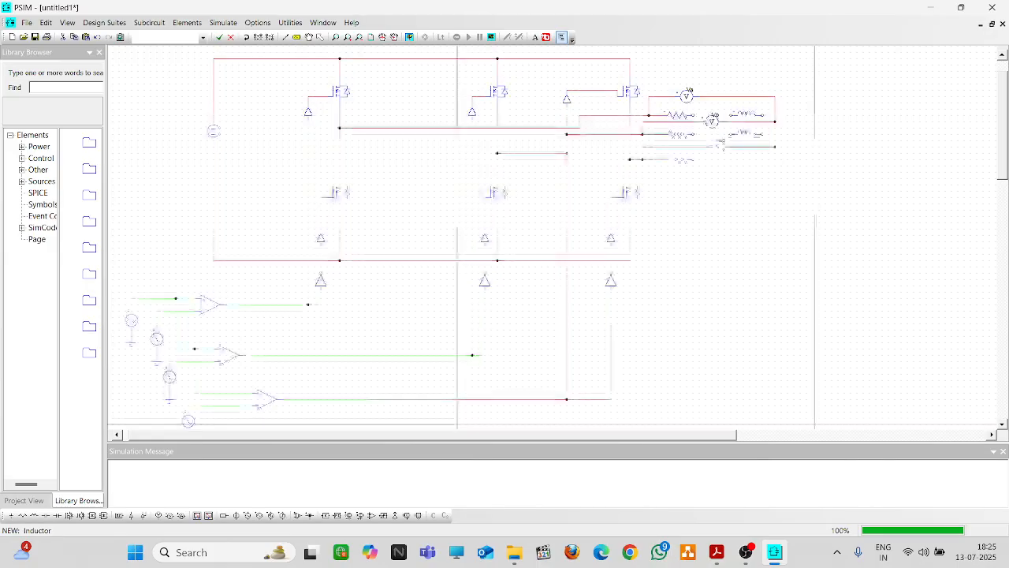
pyautogui.click(746, 158)
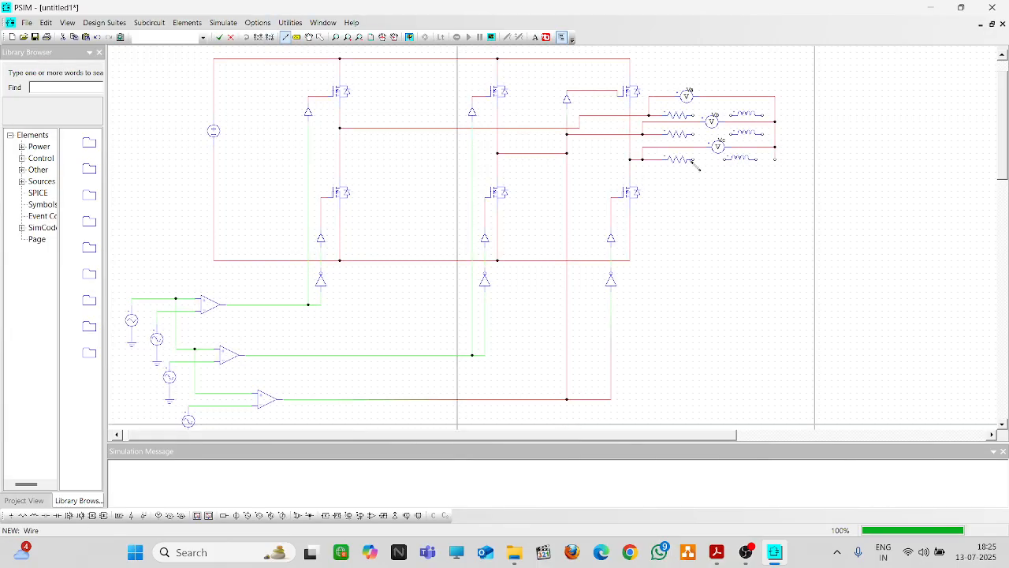
pyautogui.moveTo(694, 160); pyautogui.dragTo(775, 160)
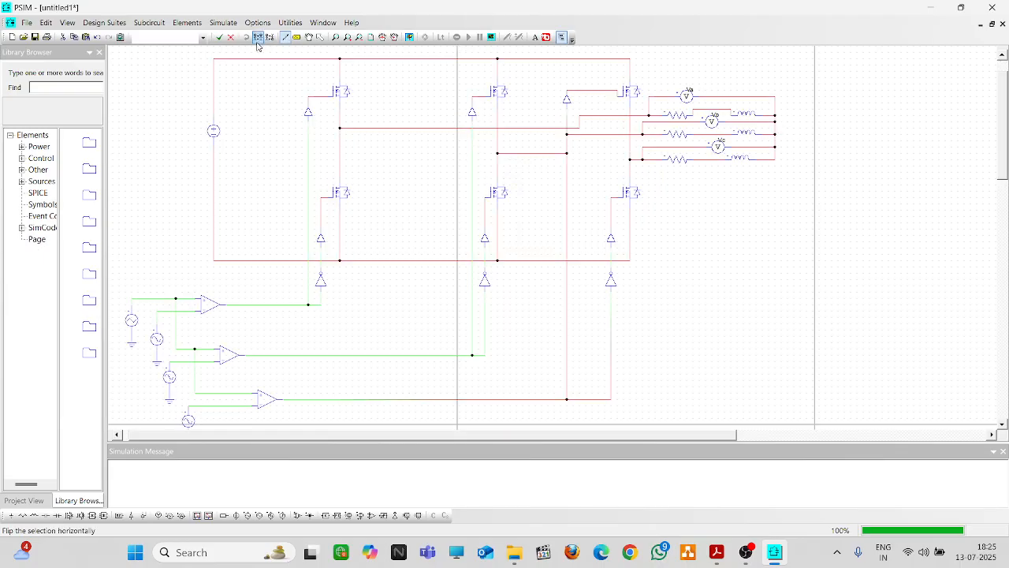
# Change inductors L2 and L3 from 0.001 to 100e-3 inductance
pyautogui.click(320, 37)
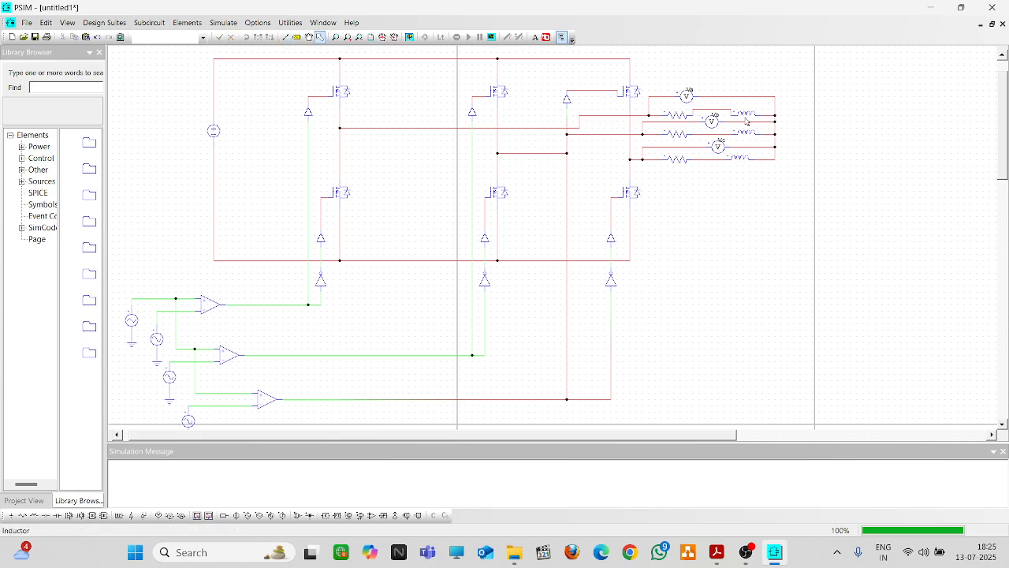
pyautogui.doubleClick(743, 114)
pyautogui.moveTo(149, 146); pyautogui.dragTo(95, 153)
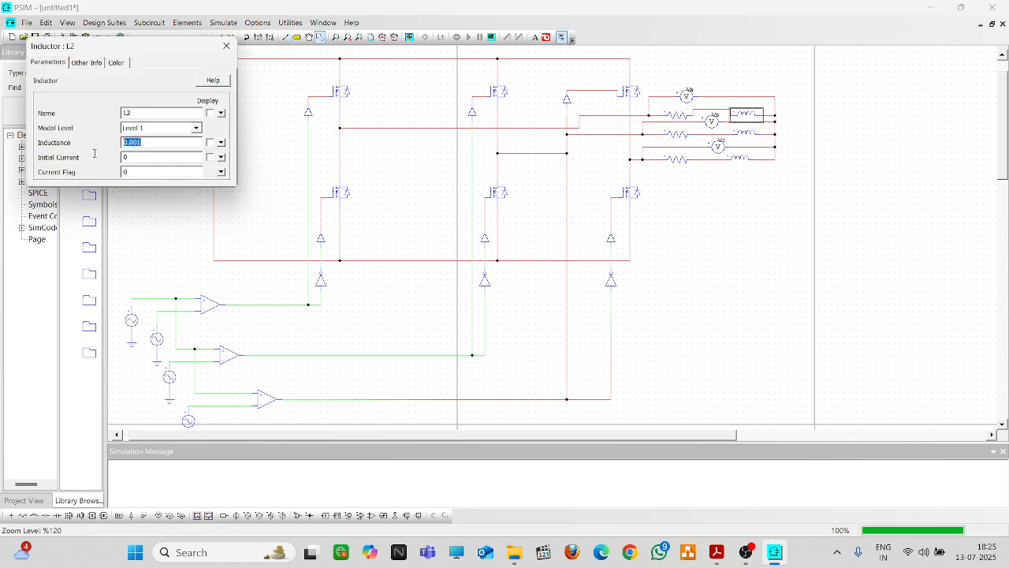
pyautogui.write('10')
pyautogui.write('0e-3')
pyautogui.click(226, 45)
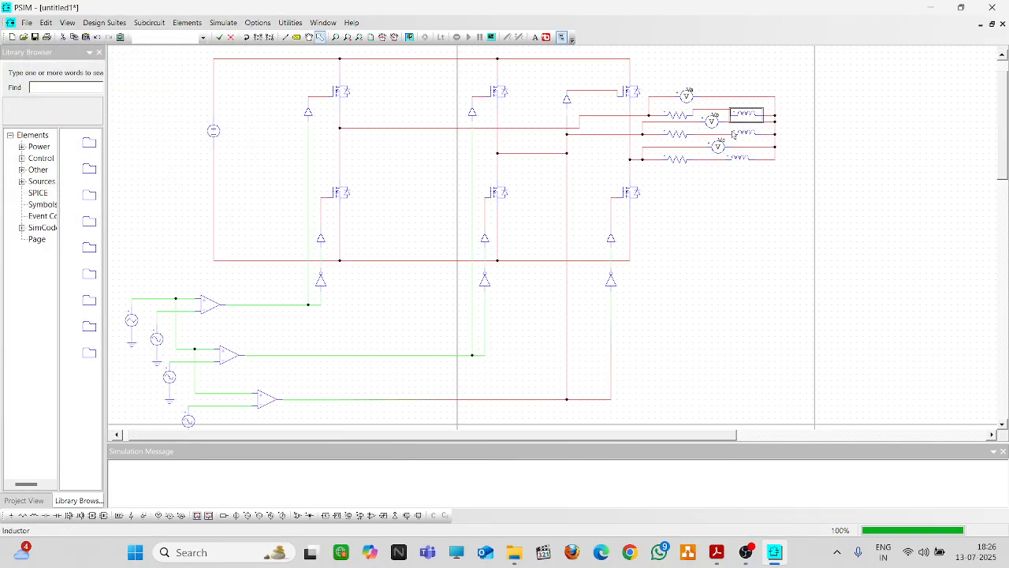
pyautogui.doubleClick(742, 134)
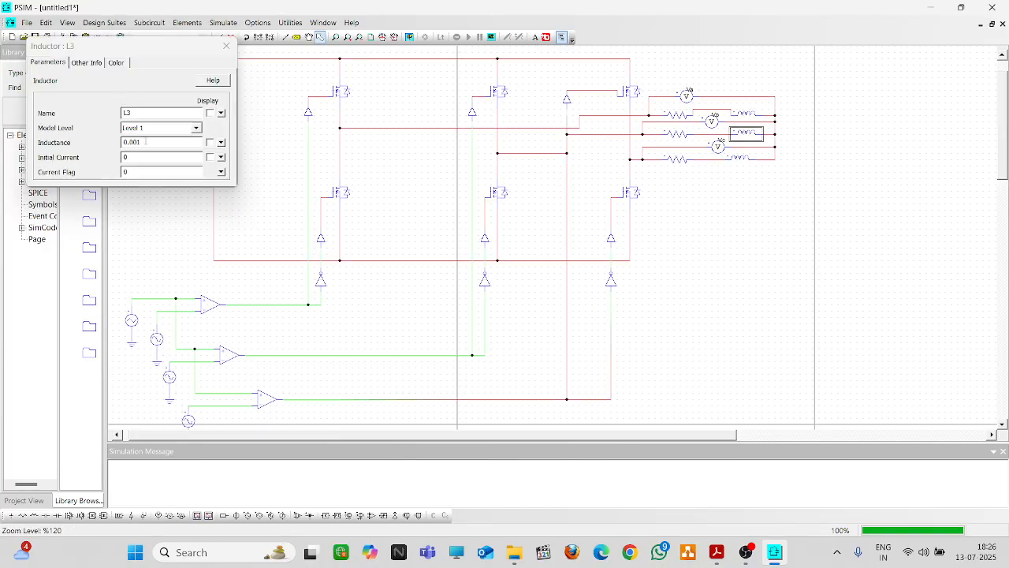
pyautogui.moveTo(146, 142); pyautogui.dragTo(93, 148)
pyautogui.write('100')
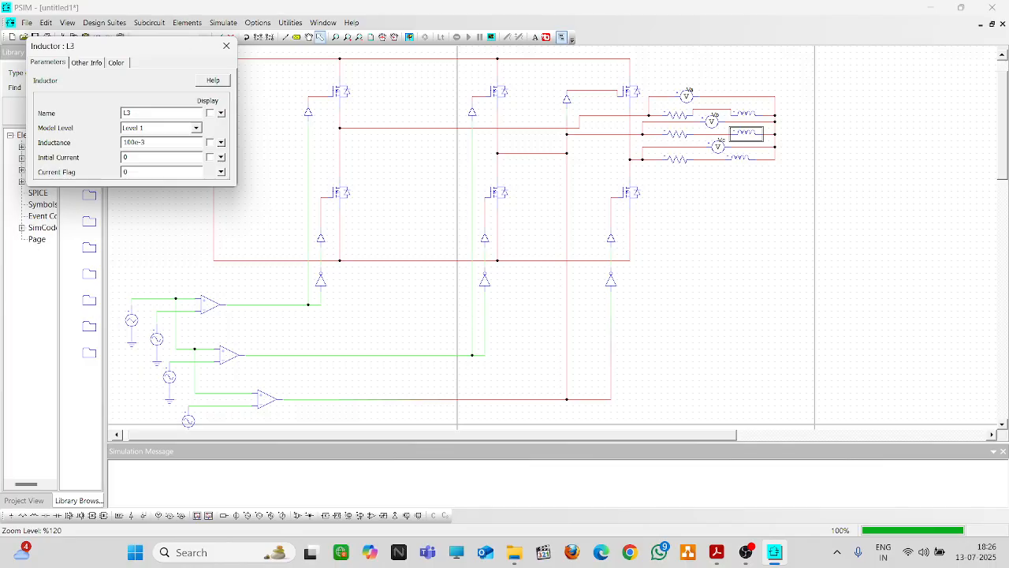
pyautogui.write('e-3')
pyautogui.click(226, 45)
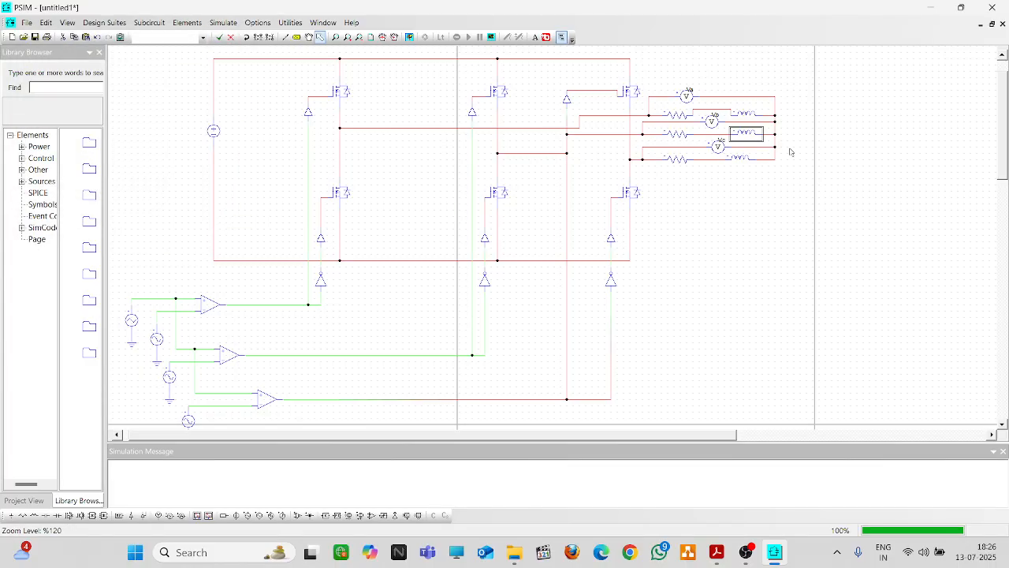
# Replace inductor L4's 0.001 inductance value, entering 10
pyautogui.doubleClick(738, 160)
pyautogui.moveTo(145, 146); pyautogui.dragTo(101, 147)
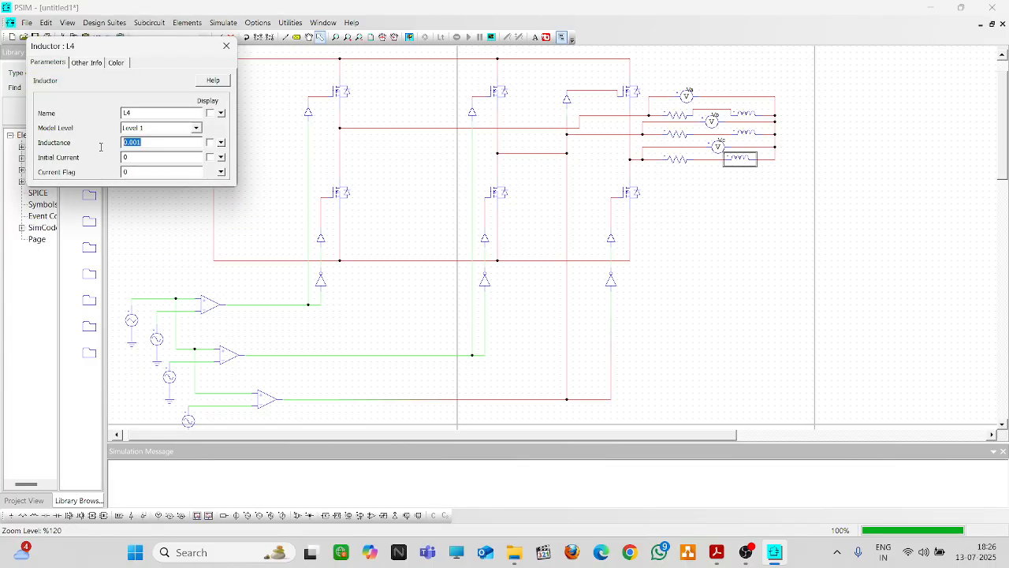
pyautogui.write('100e-3')
pyautogui.click(226, 46)
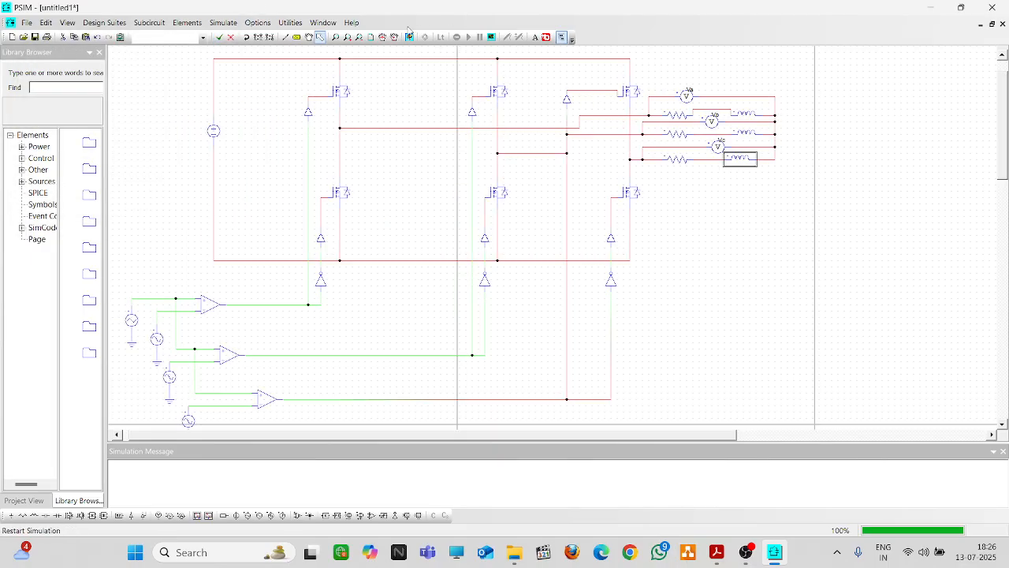
pyautogui.click(409, 38)
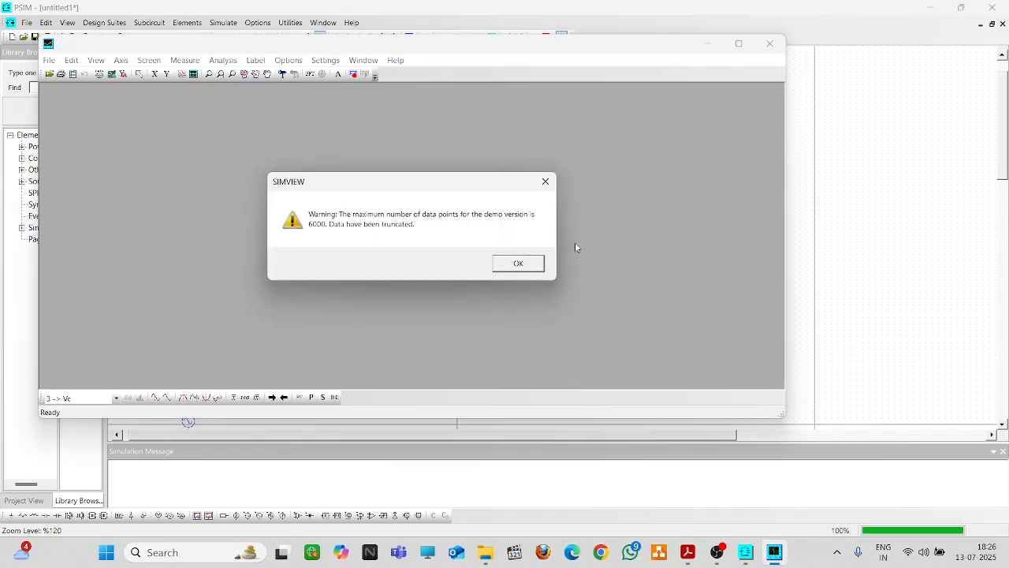
pyautogui.click(518, 262)
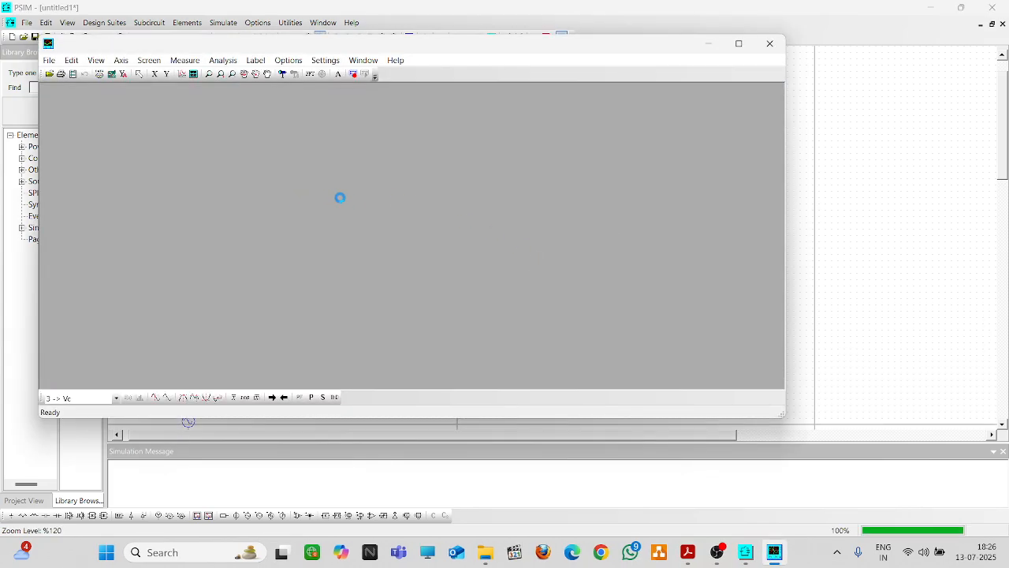
pyautogui.click(306, 142)
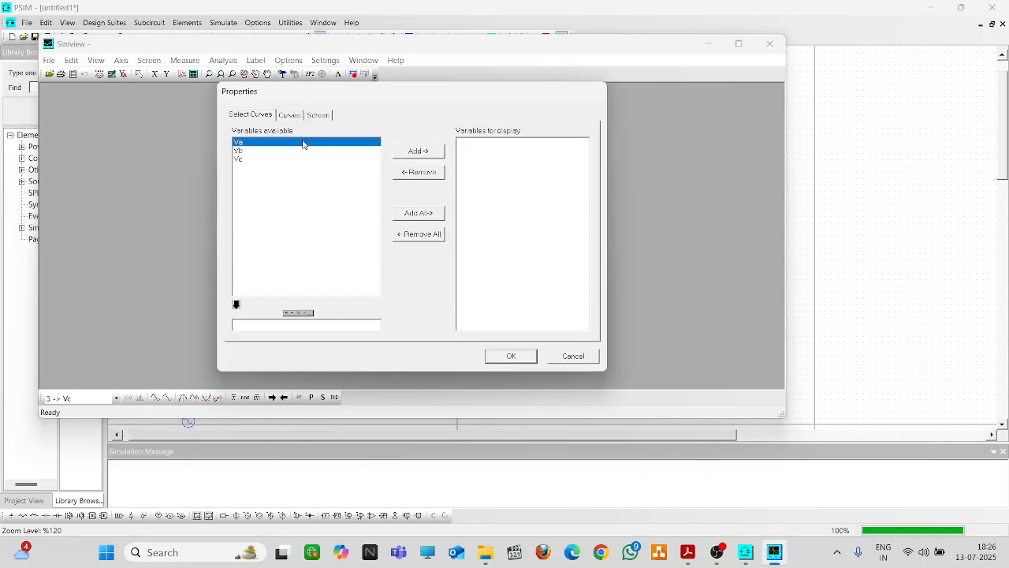
pyautogui.click(424, 156)
pyautogui.click(510, 357)
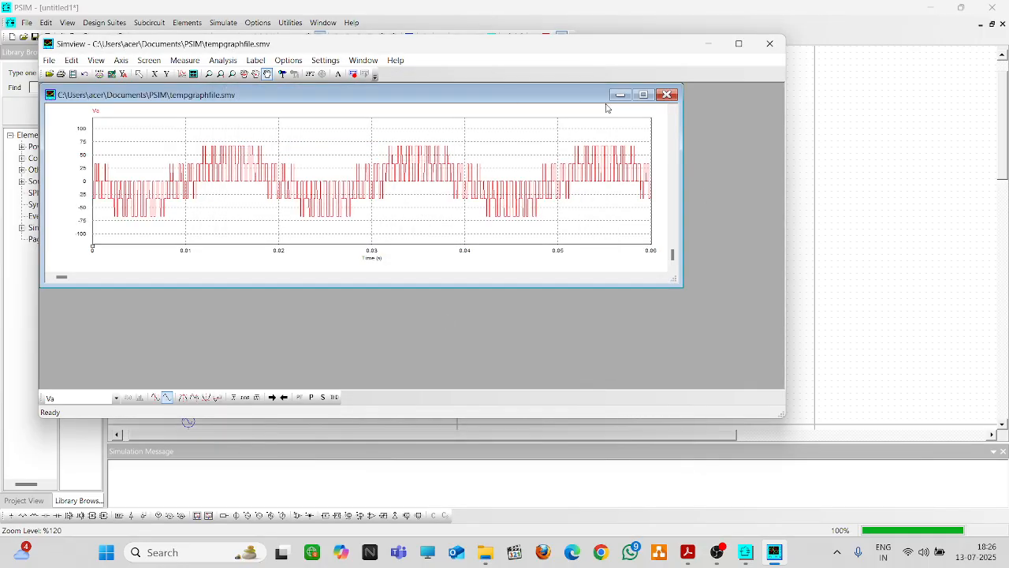
pyautogui.click(193, 73)
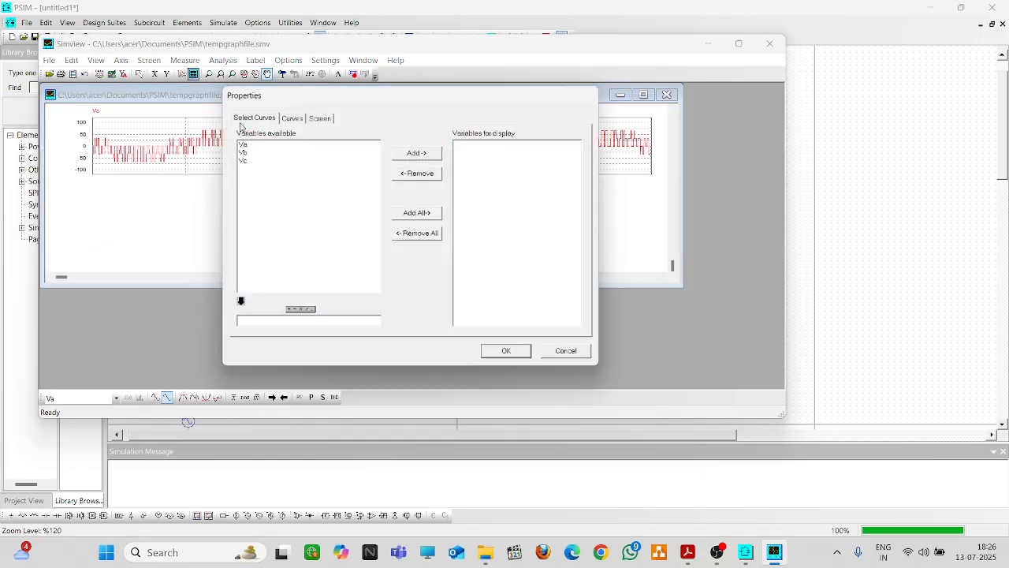
pyautogui.click(378, 151)
pyautogui.click(427, 157)
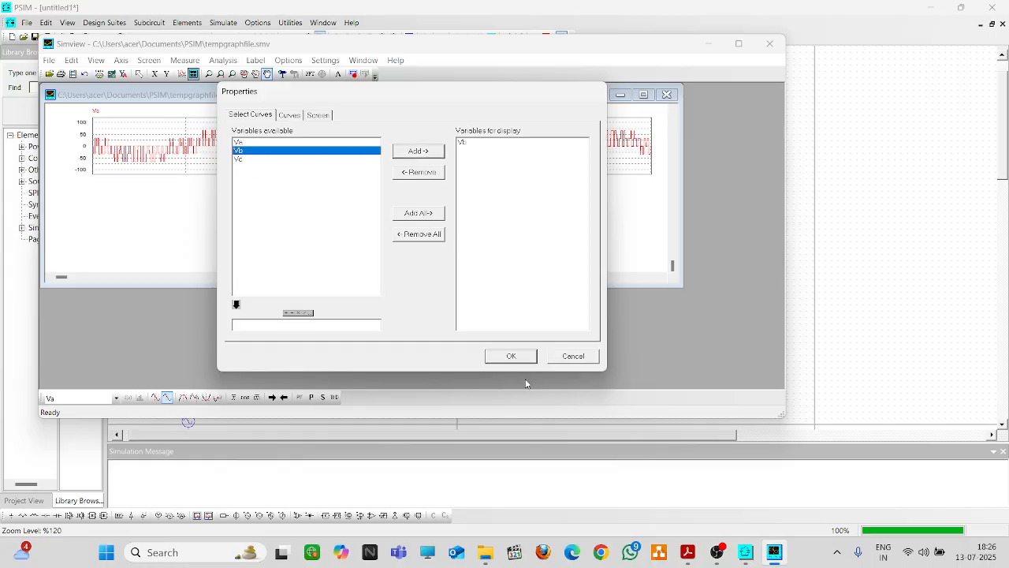
pyautogui.click(509, 357)
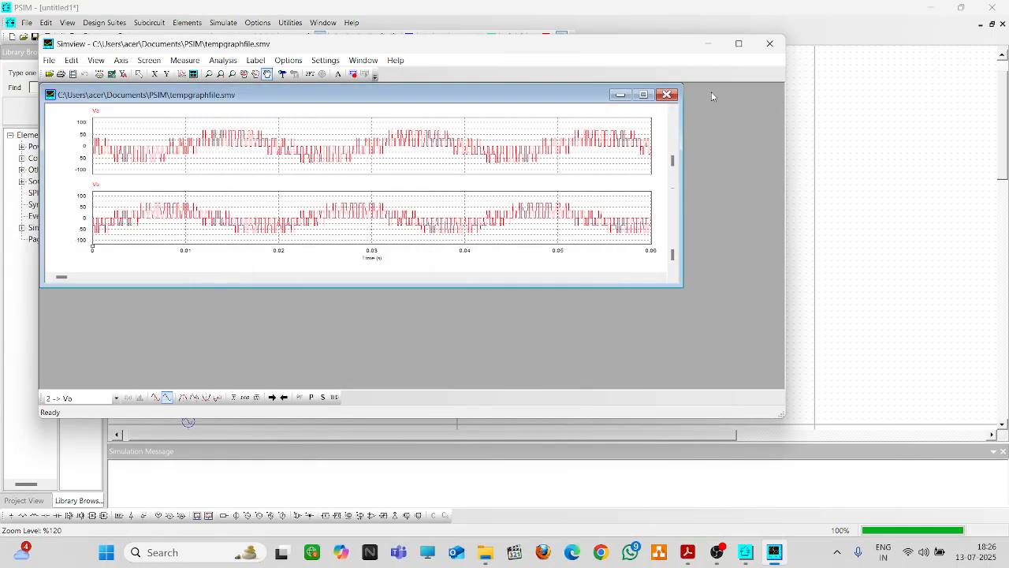
pyautogui.click(769, 43)
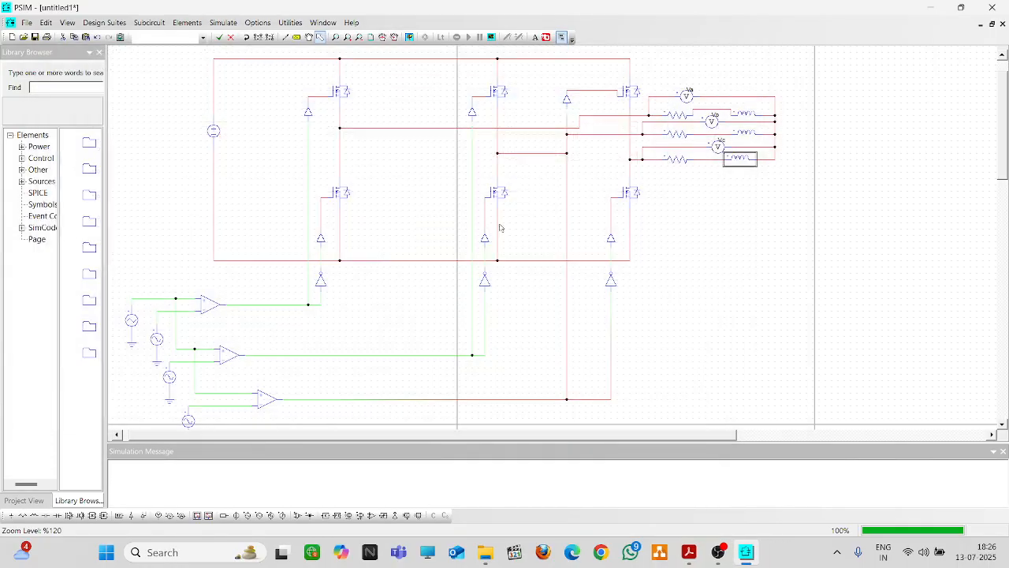
# Delete the wire to the top load resistor and wire a current probe in series on that line
pyautogui.click(587, 122)
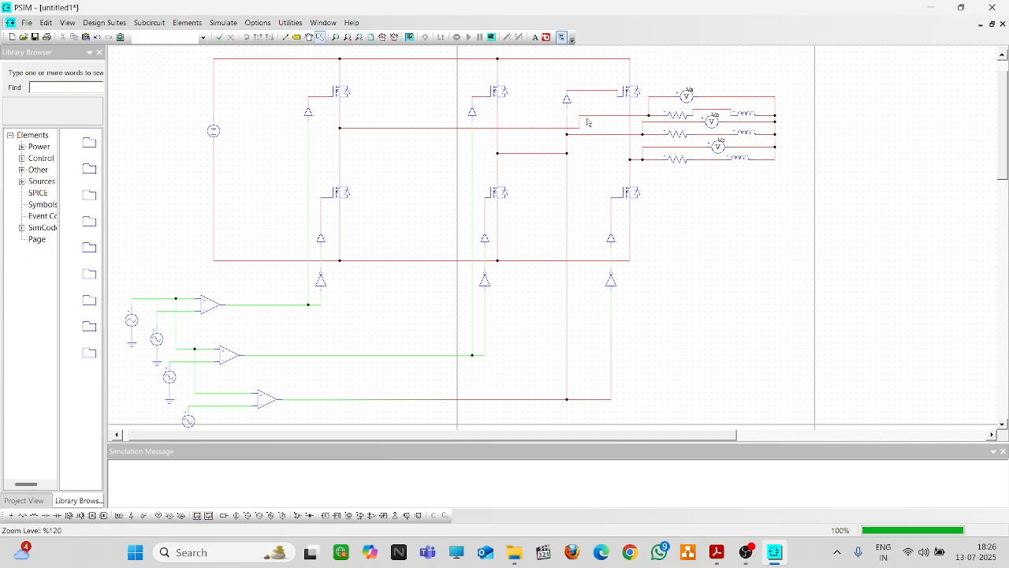
pyautogui.click(598, 117)
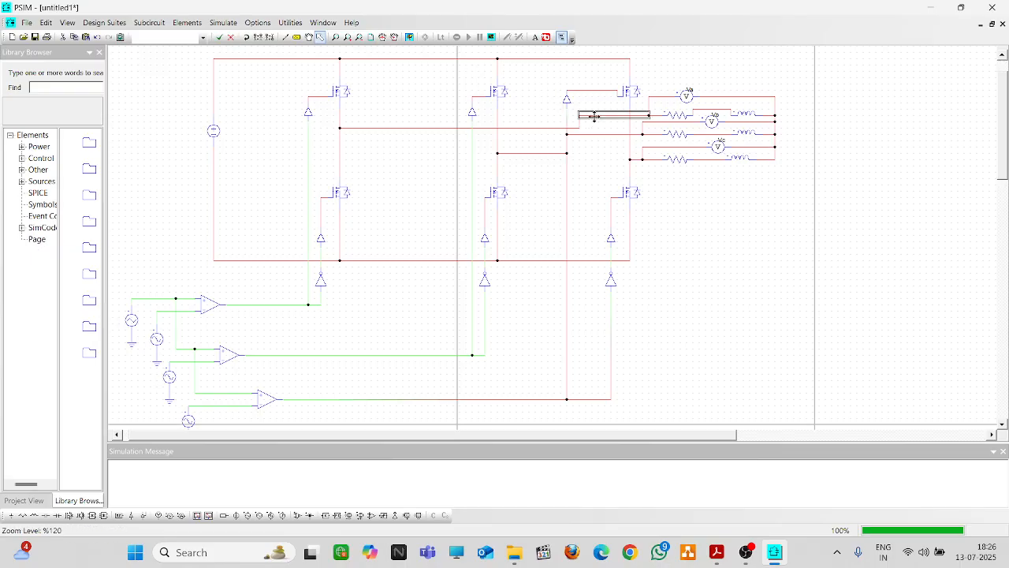
pyautogui.press('Delete')
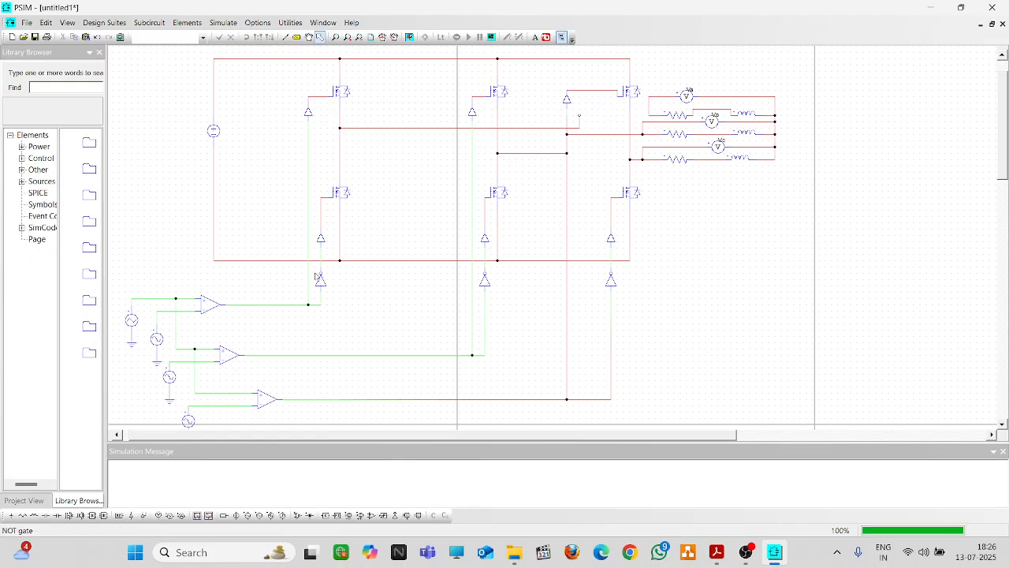
pyautogui.click(181, 515)
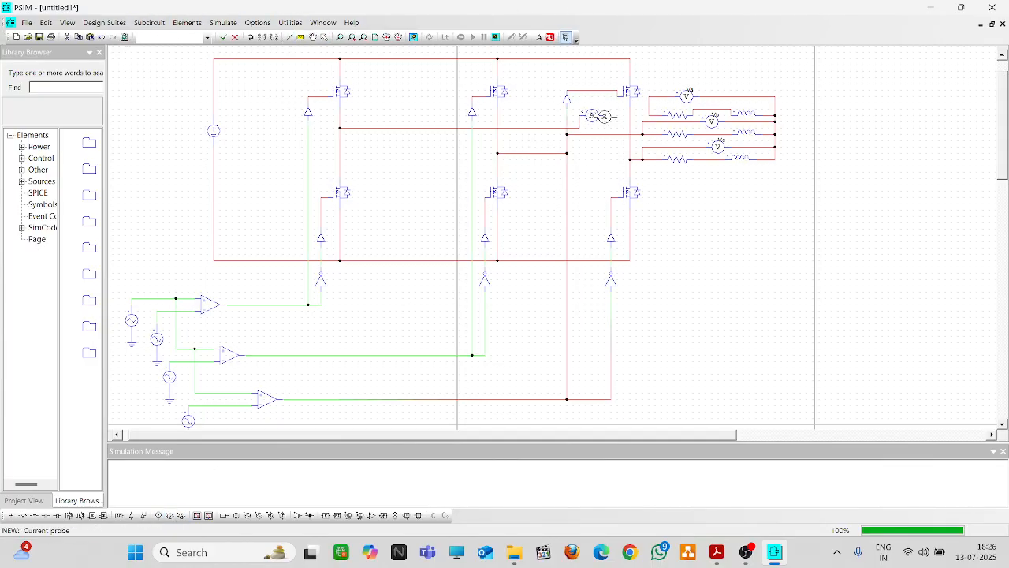
pyautogui.click(289, 37)
pyautogui.moveTo(650, 115); pyautogui.dragTo(604, 115)
pyautogui.press('Escape')
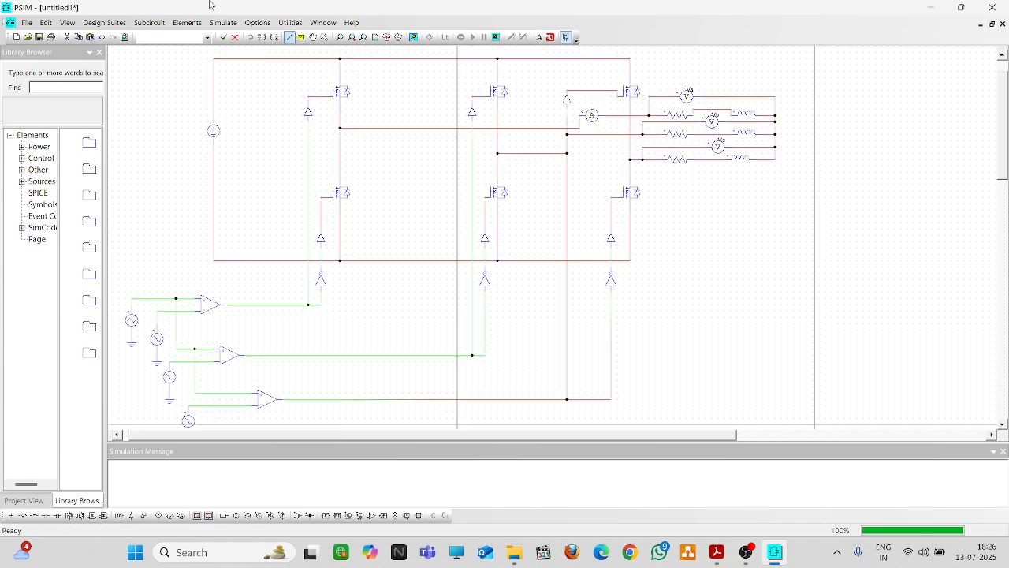
pyautogui.click(324, 37)
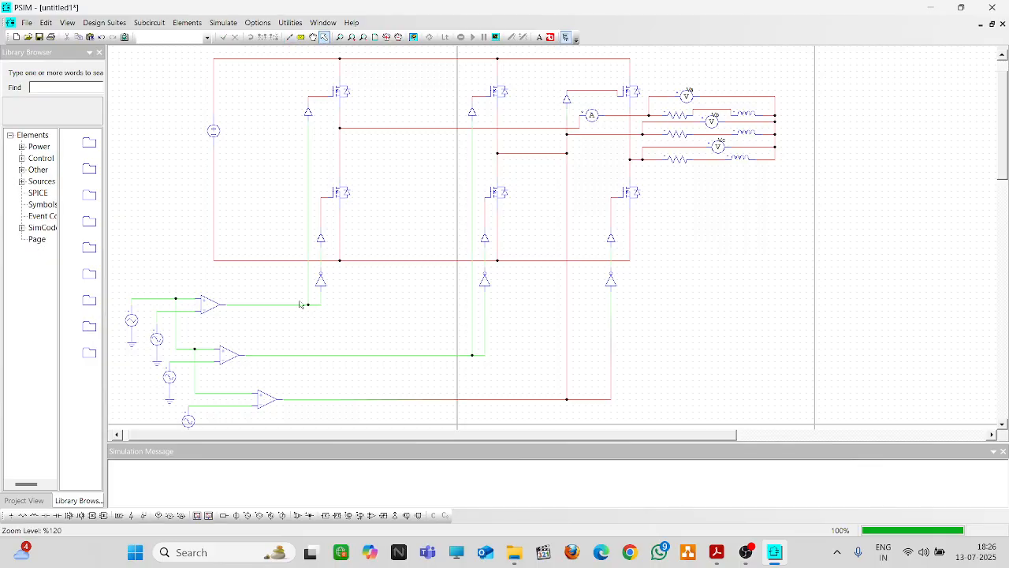
pyautogui.click(413, 37)
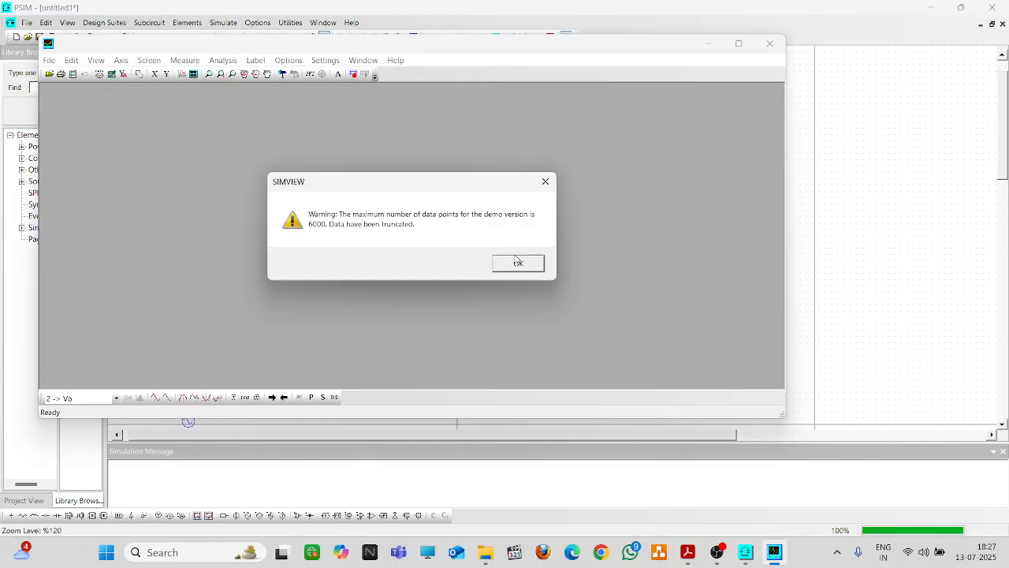
pyautogui.click(516, 261)
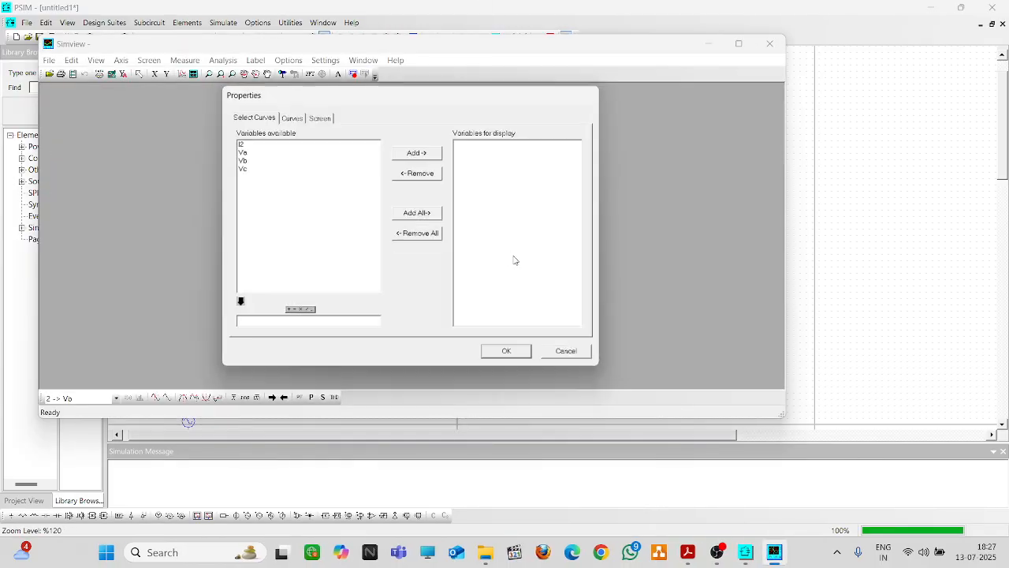
pyautogui.click(260, 142)
pyautogui.click(418, 151)
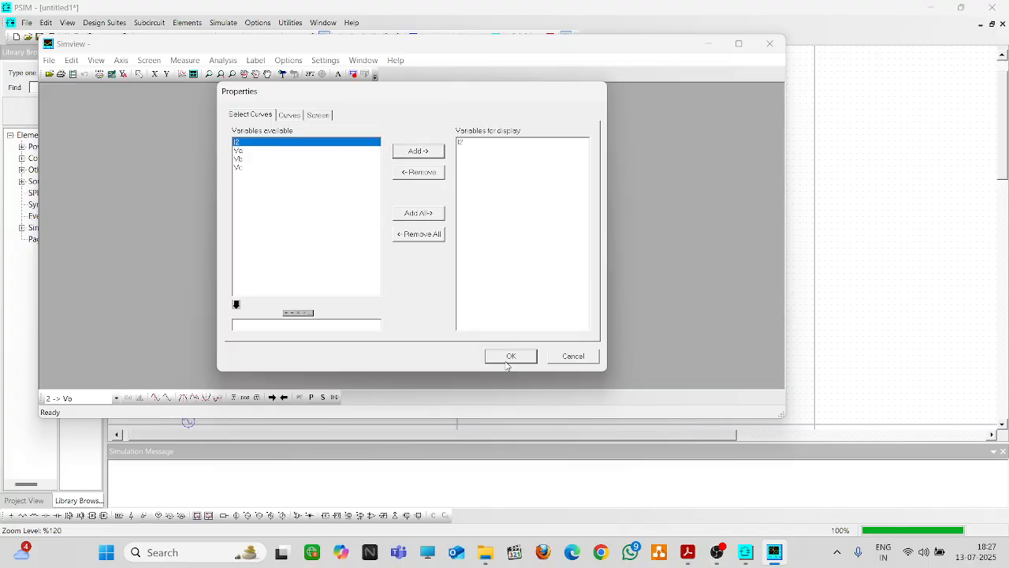
pyautogui.click(509, 358)
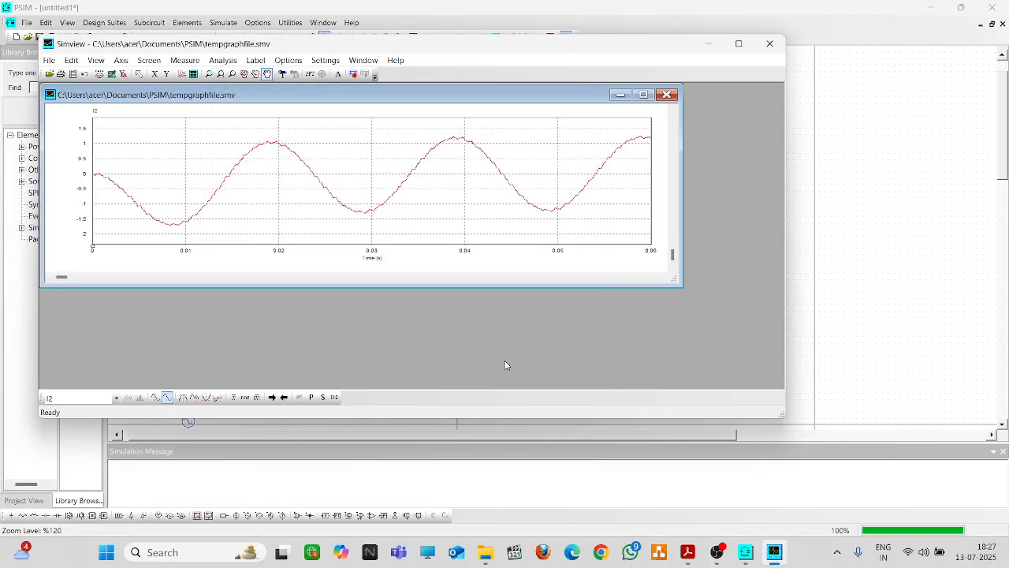
pyautogui.click(643, 94)
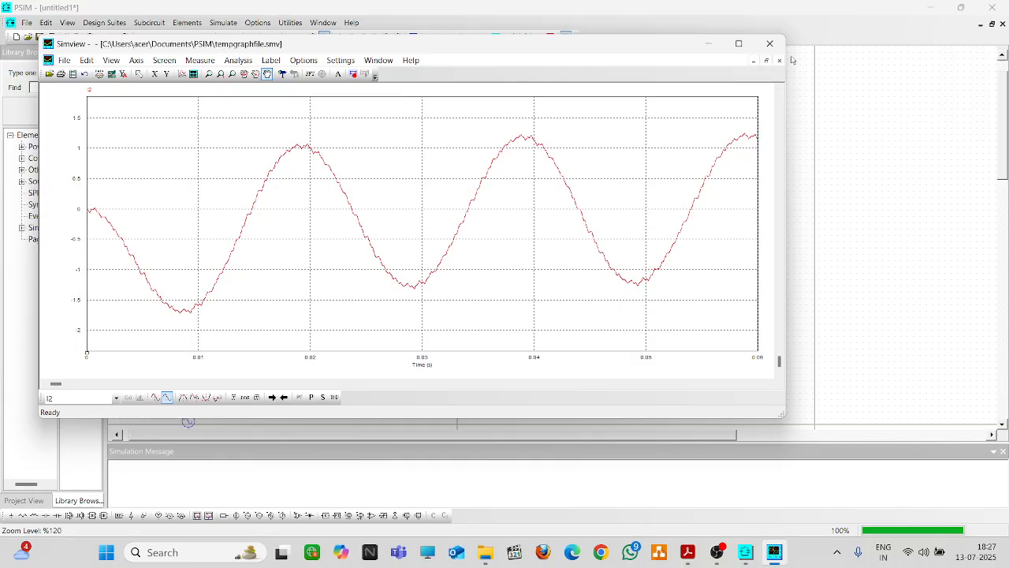
pyautogui.click(770, 43)
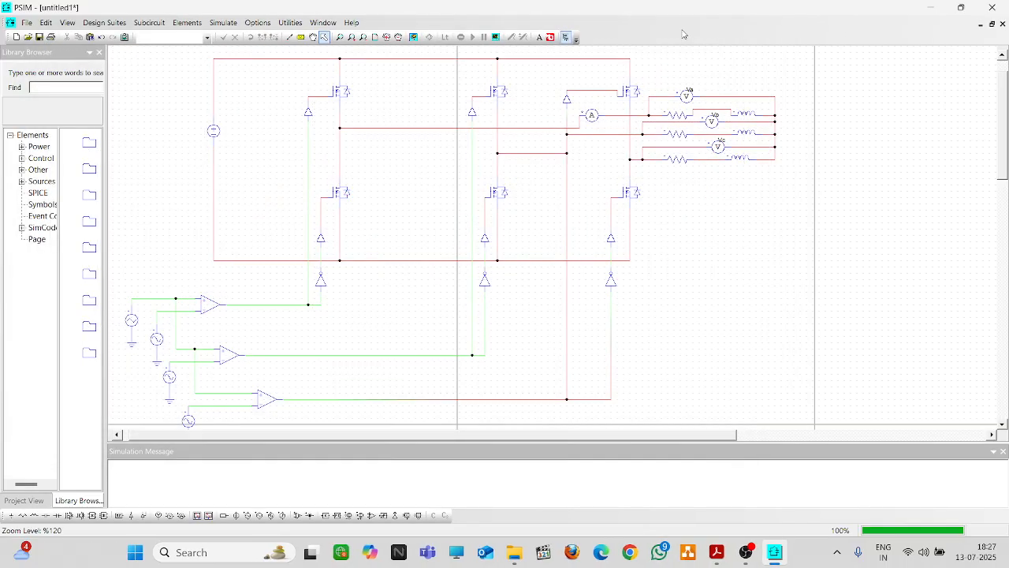